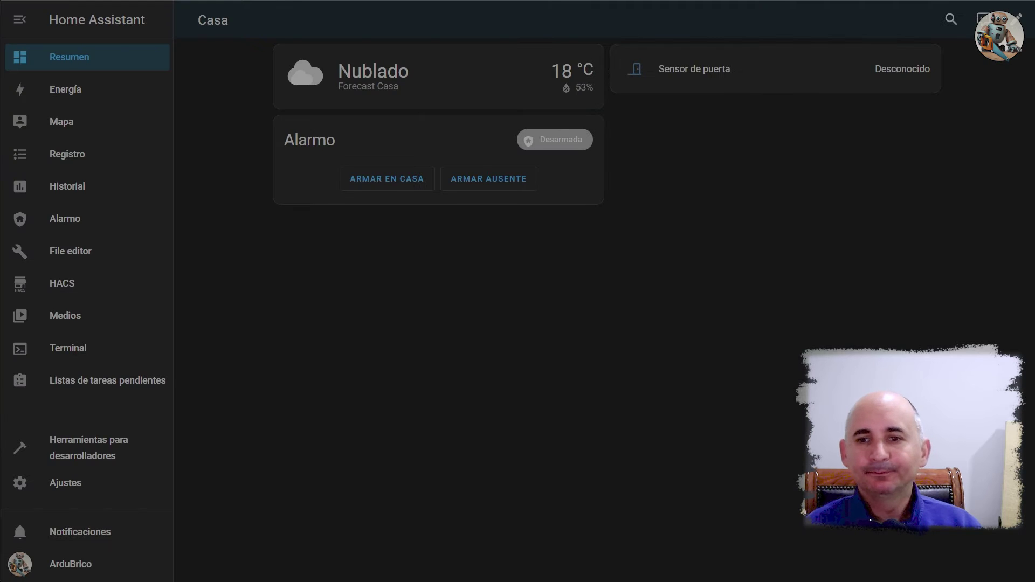
Open the configuration file /homeassistant/mqtt.yaml in the File editor.
{"action": "left_click", "coordinate": [60, 254]}
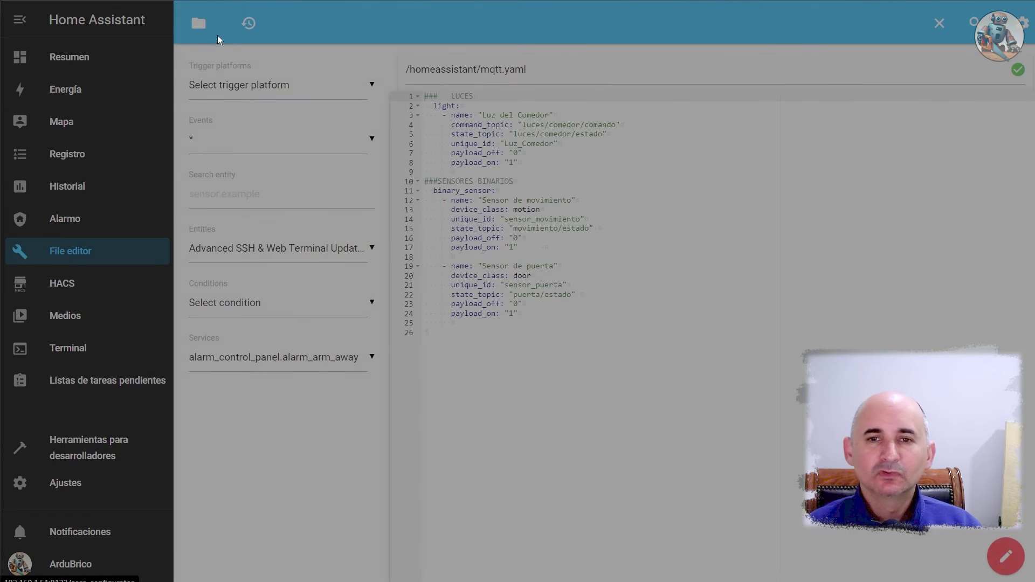
{"action": "left_click", "coordinate": [197, 21]}
{"action": "scroll", "coordinate": [253, 315], "scroll_direction": "down", "scroll_amount": 4}
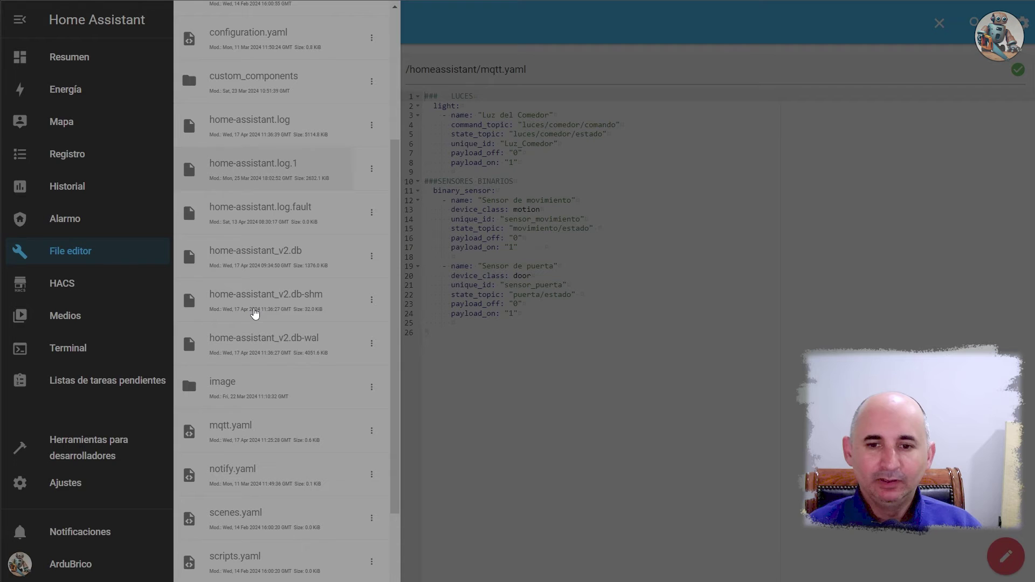
{"action": "left_click", "coordinate": [255, 433]}
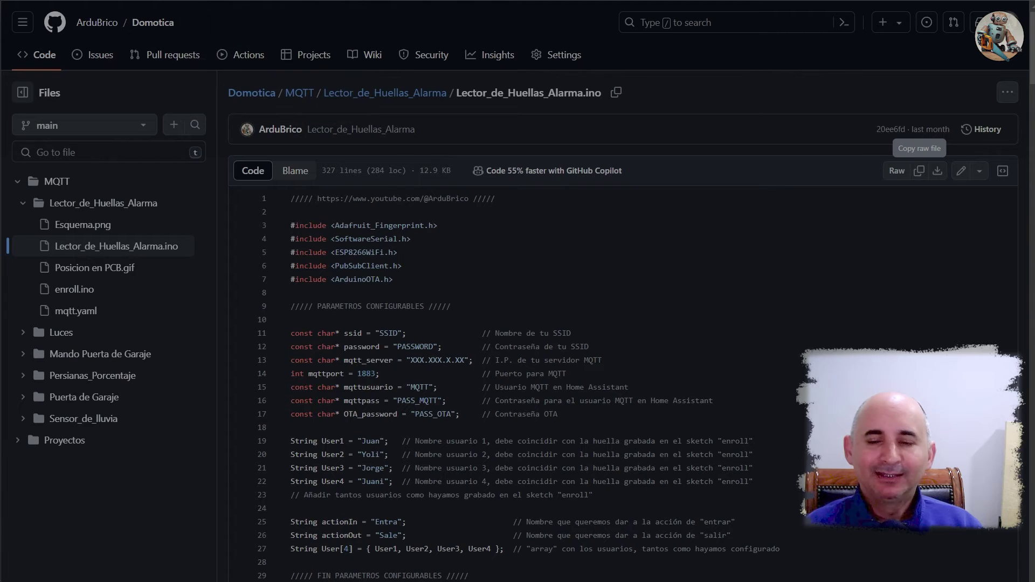
Copy the raw mqtt.yaml from GitHub's Lector_de_Huellas_Alarma folder and paste it under a new "### SENSOR" comment at the end of Home Assistant's mqtt.yaml.
{"action": "left_click", "coordinate": [84, 310]}
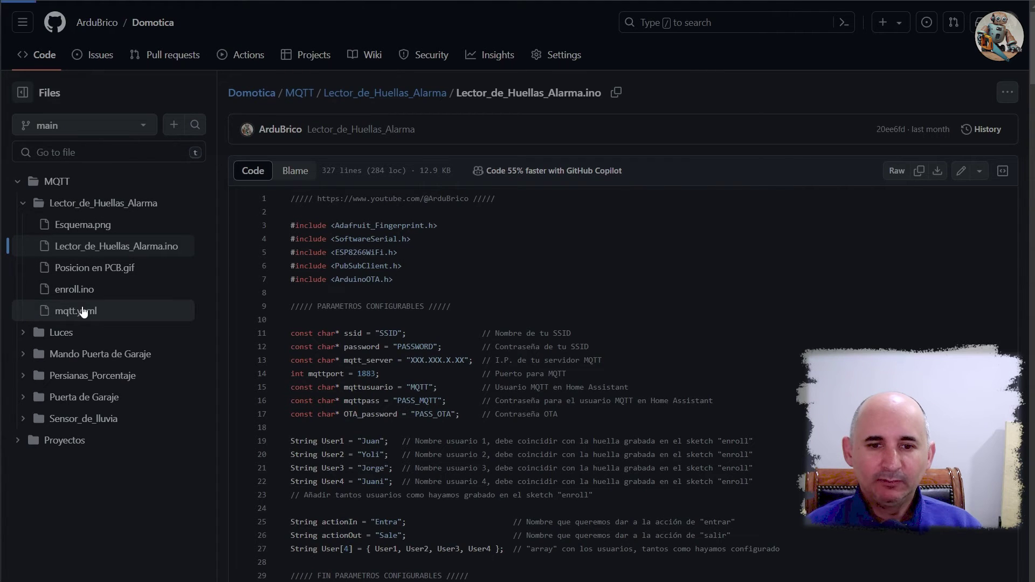
{"action": "left_click", "coordinate": [920, 172]}
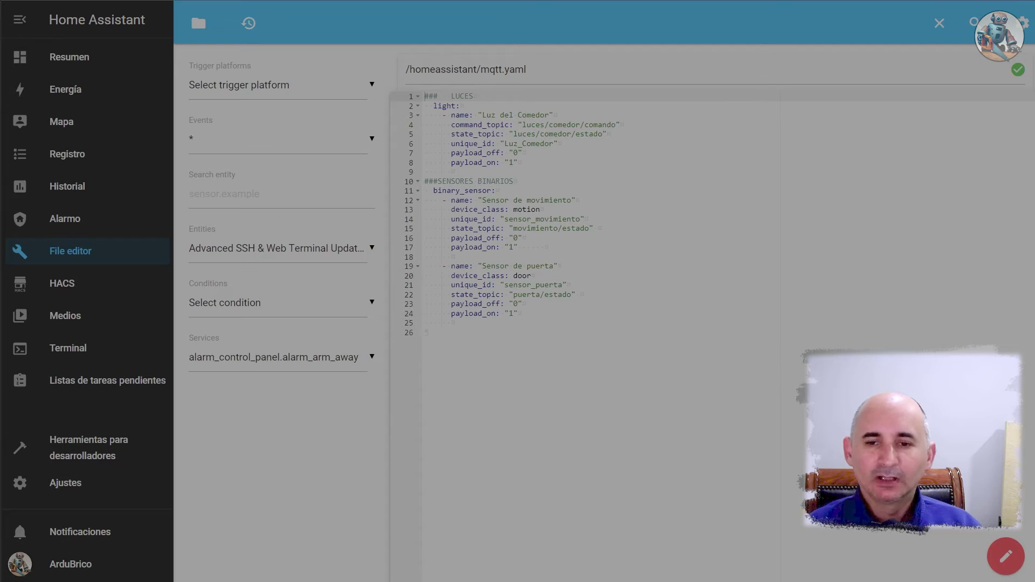
{"action": "left_click", "coordinate": [463, 337]}
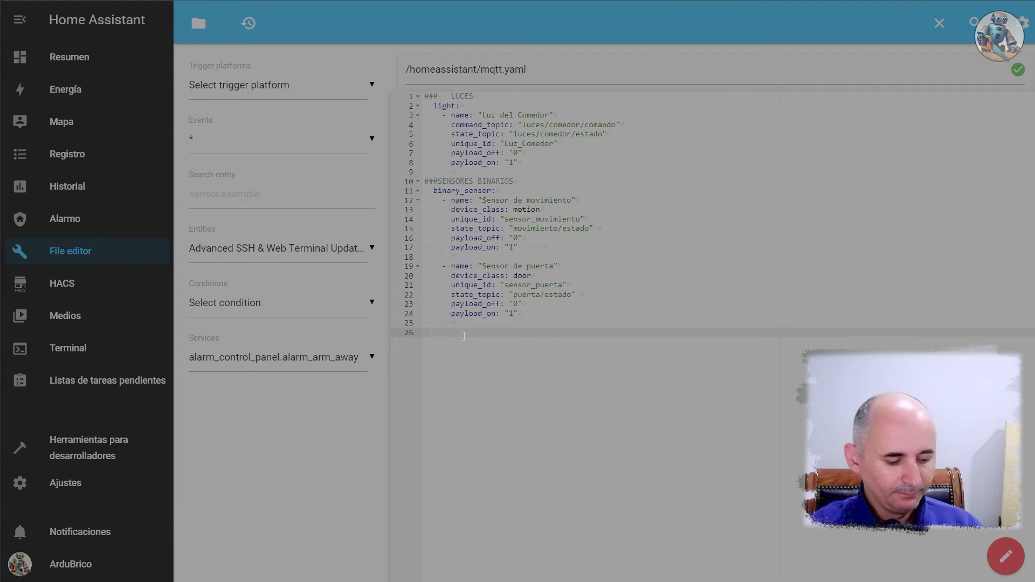
{"action": "type", "text": "### "}
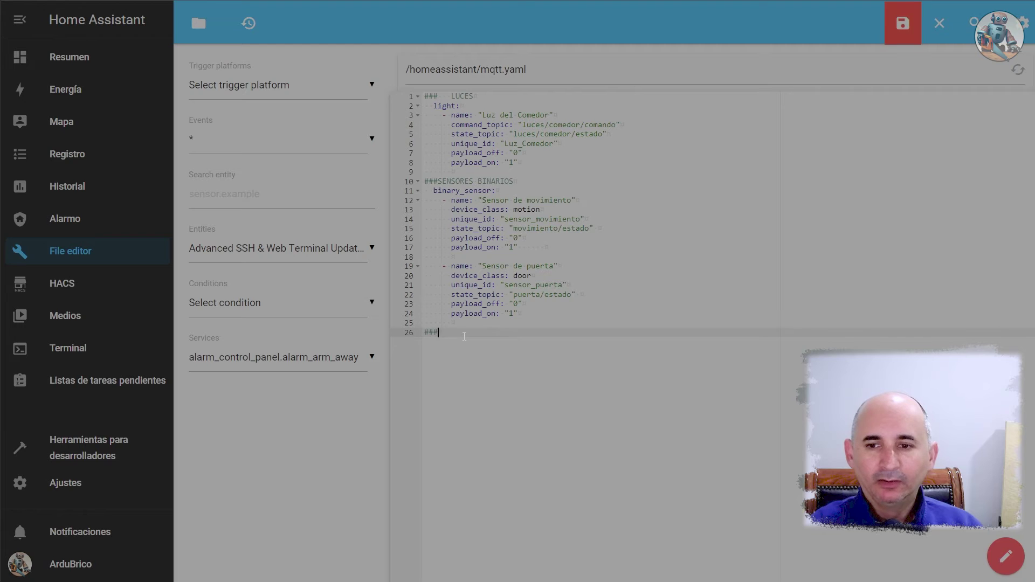
{"action": "type", "text": "SENSOR"}
{"action": "key", "text": "Return"}
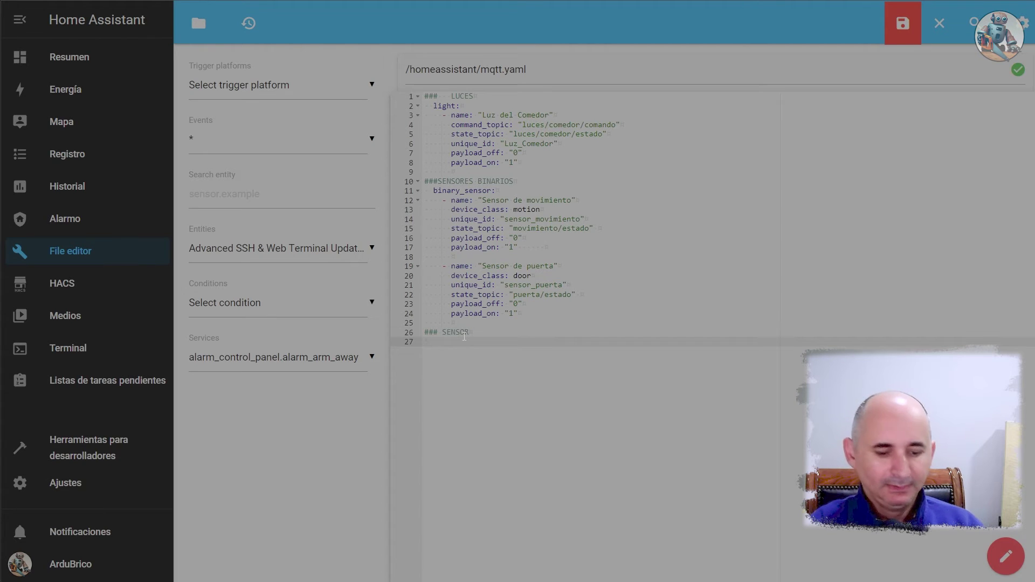
{"action": "key", "text": "ctrl+v"}
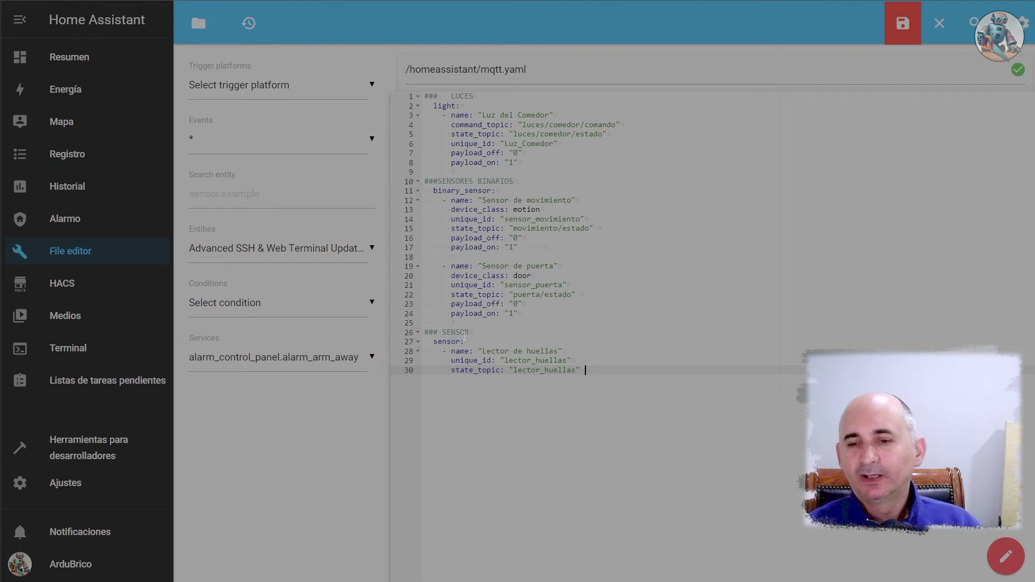
Save mqtt.yaml and reload the YAML configuration from the developer tools.
{"action": "left_click_drag", "start_coordinate": [464, 341], "coordinate": [425, 341]}
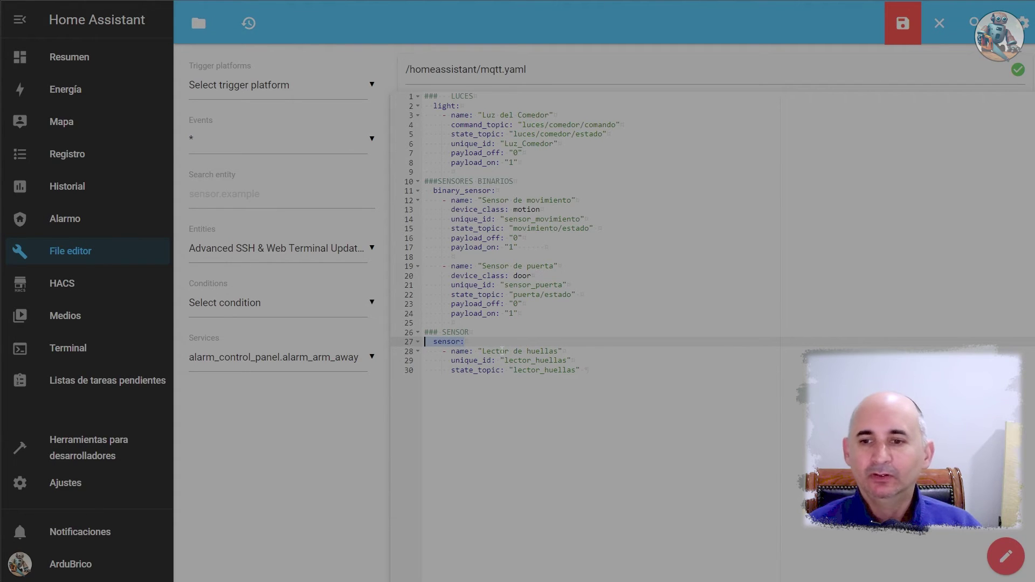
{"action": "left_click", "coordinate": [912, 35]}
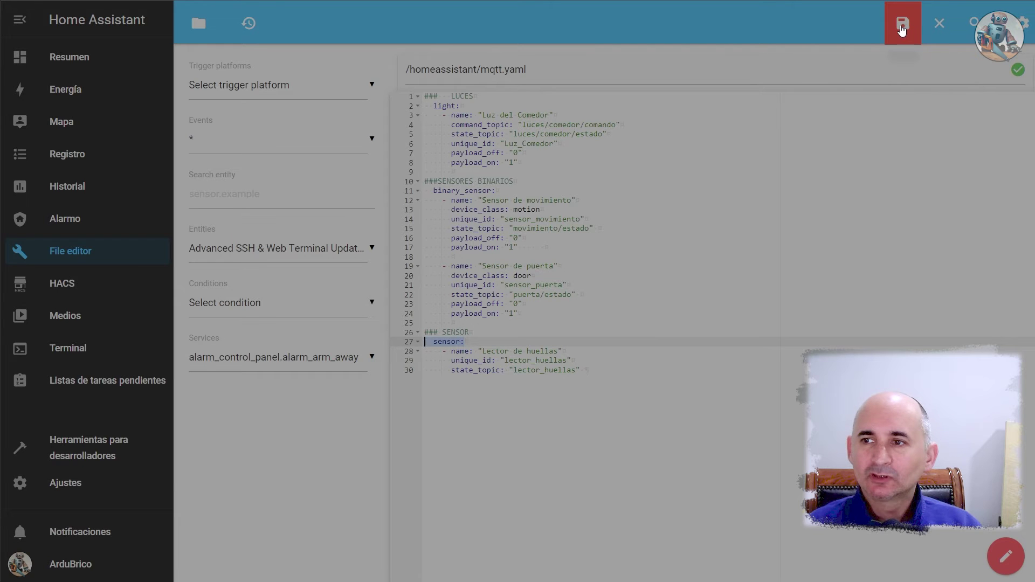
{"action": "left_click", "coordinate": [76, 443]}
{"action": "scroll", "coordinate": [382, 383], "scroll_direction": "down", "scroll_amount": 5}
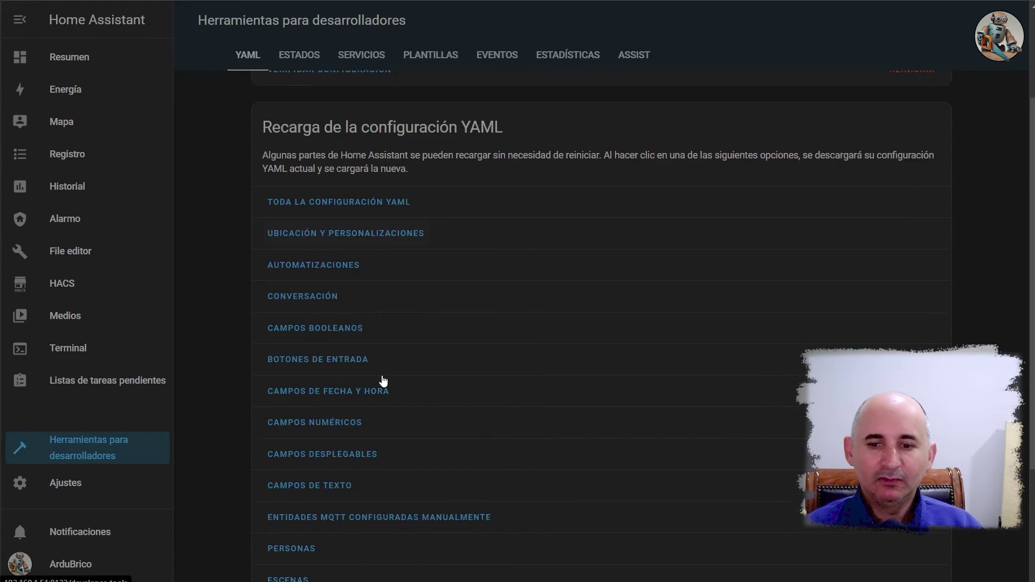
{"action": "scroll", "coordinate": [370, 386], "scroll_direction": "up", "scroll_amount": 6}
Add a card for the "Lector de huellas" entity to the Home view of the dashboard and finish editing.
{"action": "left_click", "coordinate": [77, 61]}
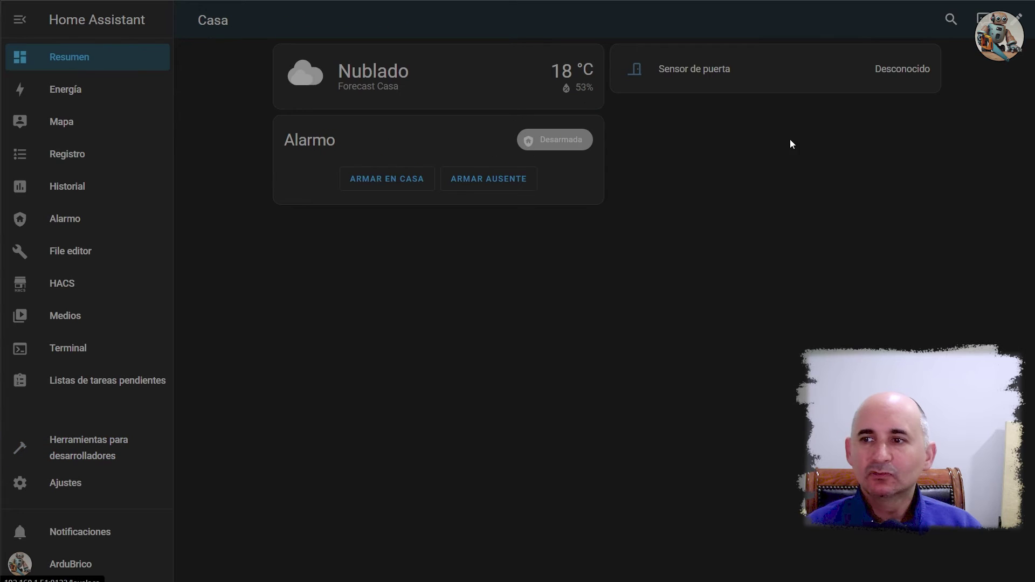
{"action": "left_click", "coordinate": [1019, 18]}
{"action": "left_click", "coordinate": [964, 563]}
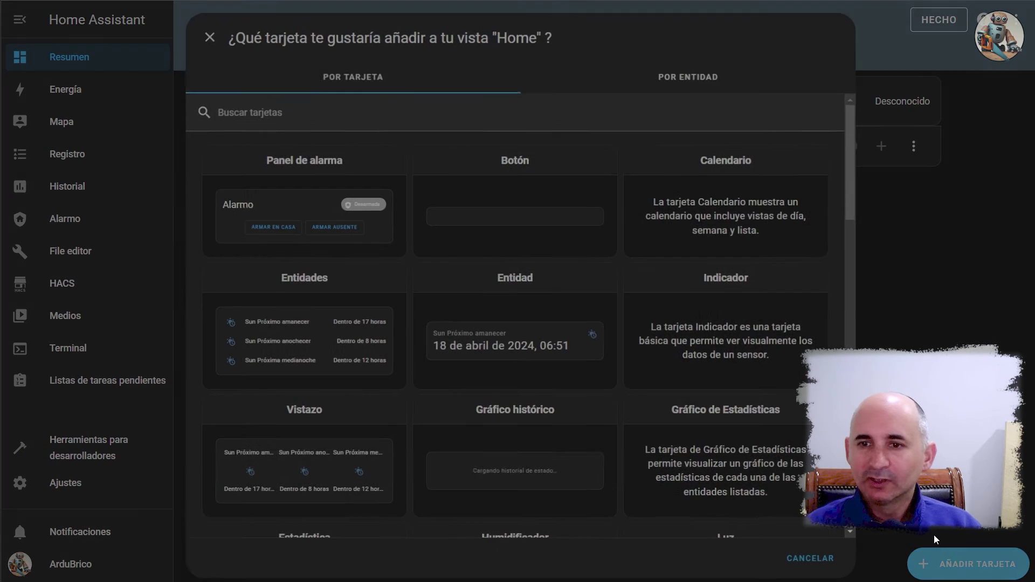
{"action": "left_click", "coordinate": [688, 82]}
{"action": "left_click", "coordinate": [383, 113]}
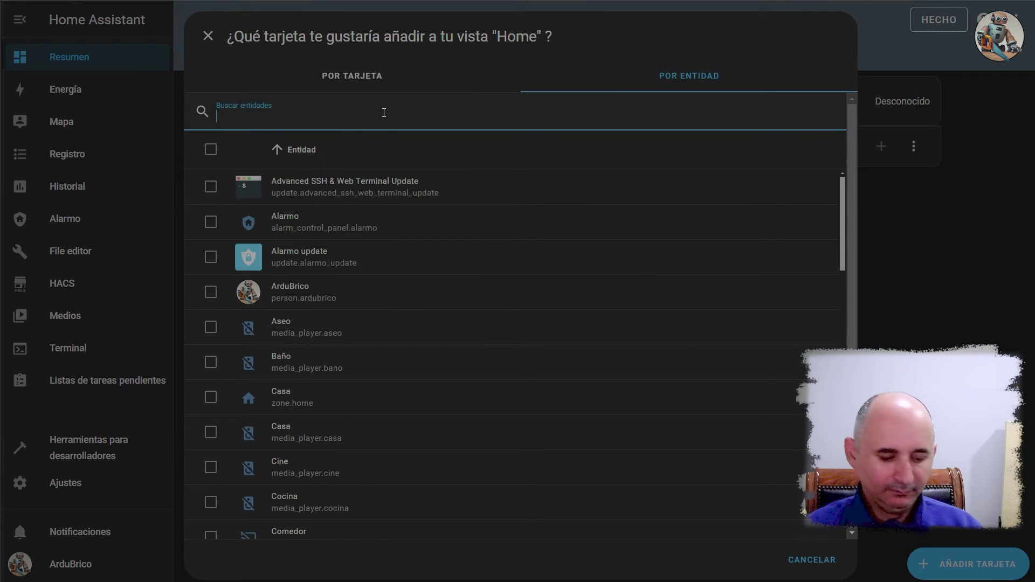
{"action": "type", "text": "hue"}
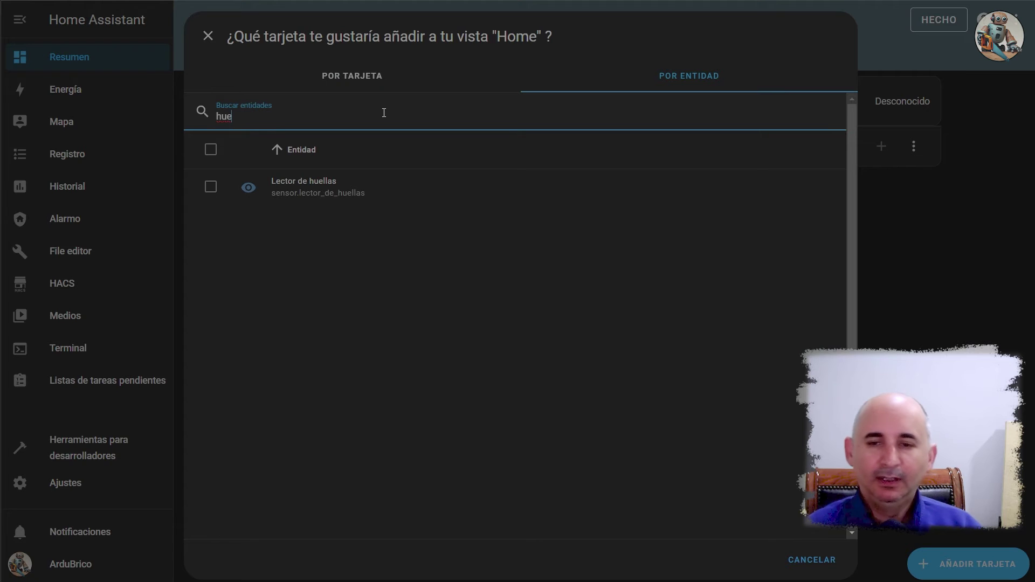
{"action": "left_click", "coordinate": [211, 187]}
{"action": "left_click", "coordinate": [798, 560]}
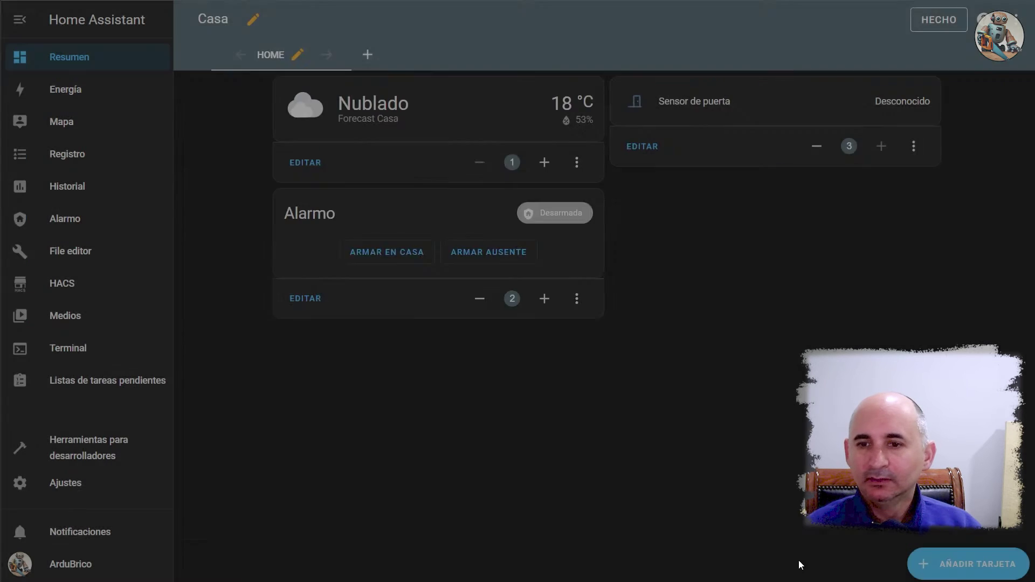
{"action": "left_click", "coordinate": [570, 373]}
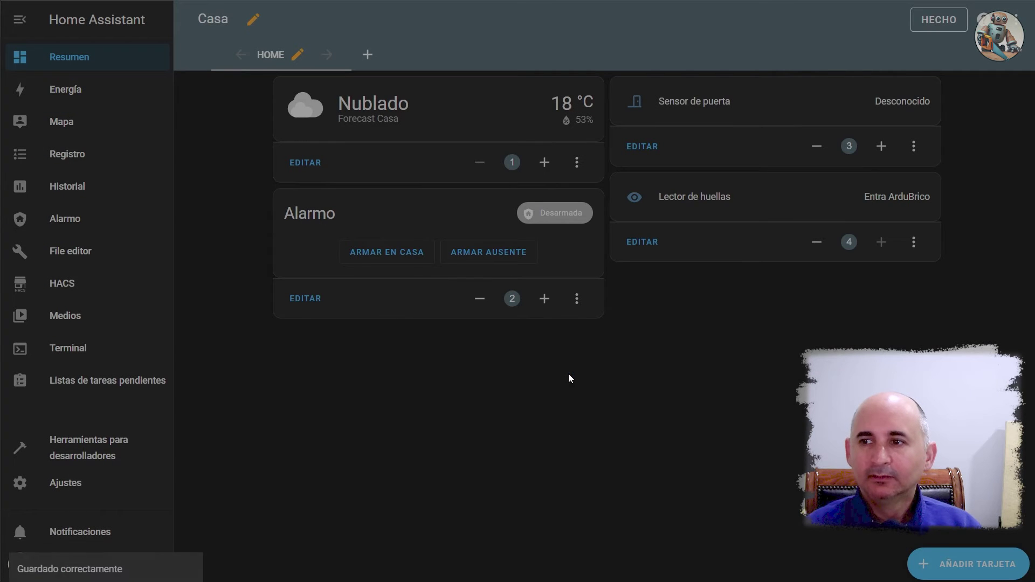
{"action": "left_click", "coordinate": [952, 21]}
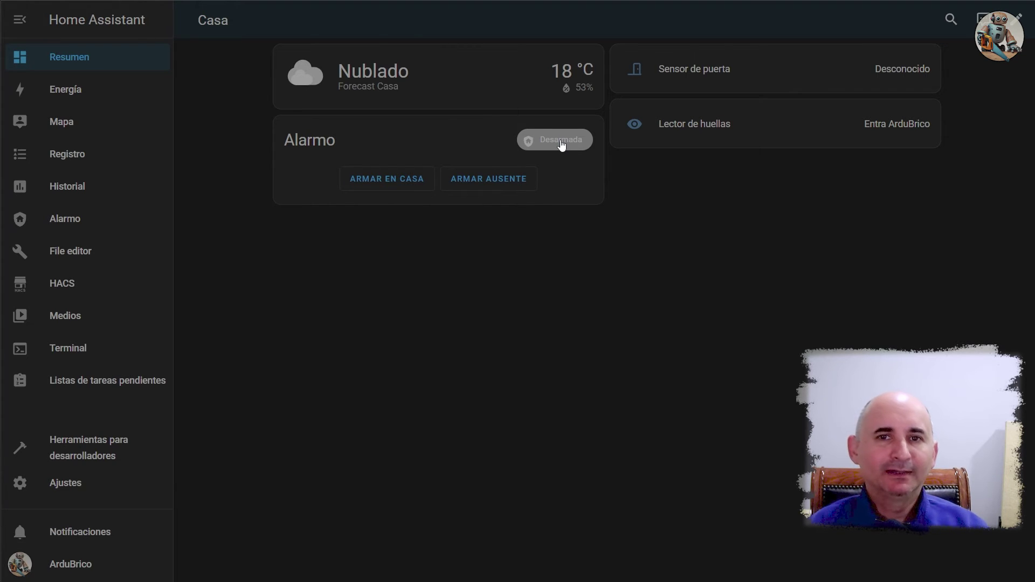
Create a new empty automation from the automations settings.
{"action": "left_click", "coordinate": [73, 494]}
{"action": "left_click", "coordinate": [499, 172]}
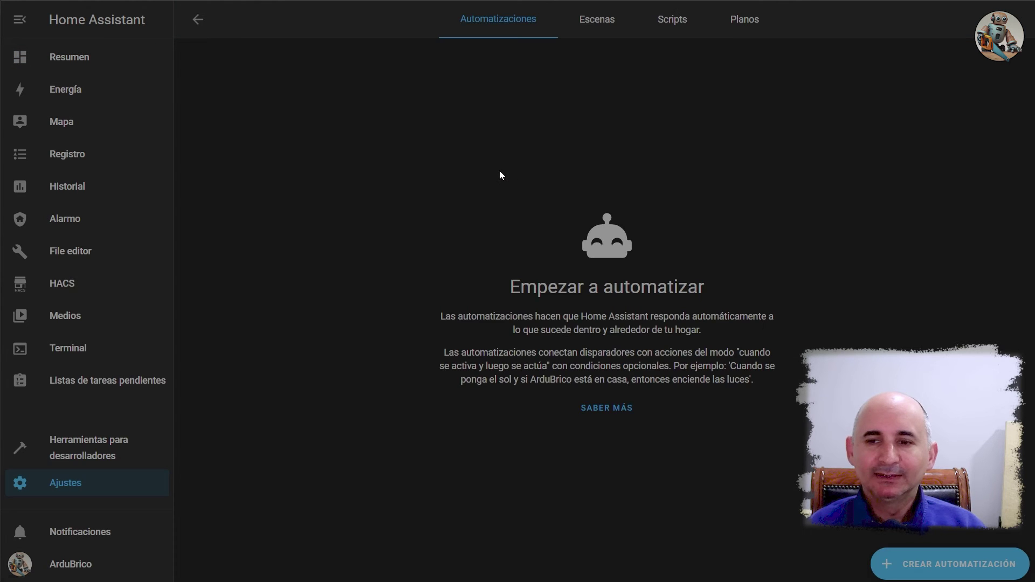
{"action": "left_click", "coordinate": [949, 560]}
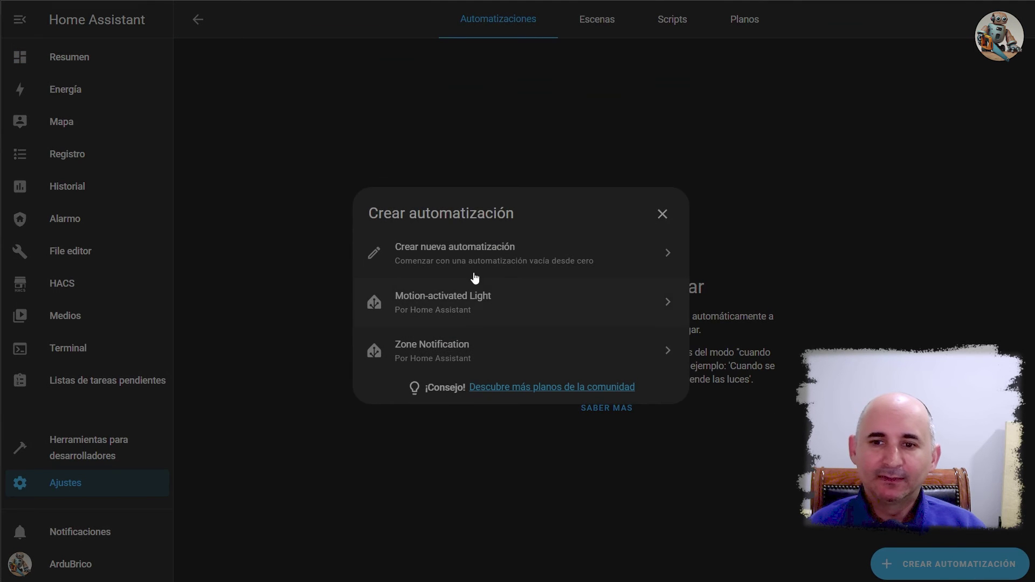
{"action": "left_click", "coordinate": [462, 255]}
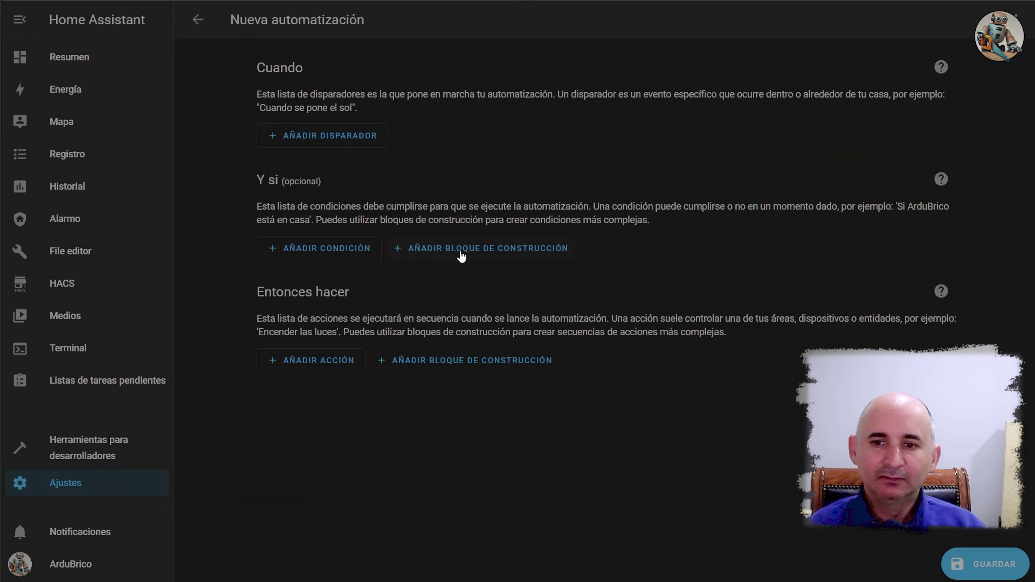
Add an entity state trigger to the automation for the "Lector de huellas" sensor.
{"action": "left_click", "coordinate": [320, 136]}
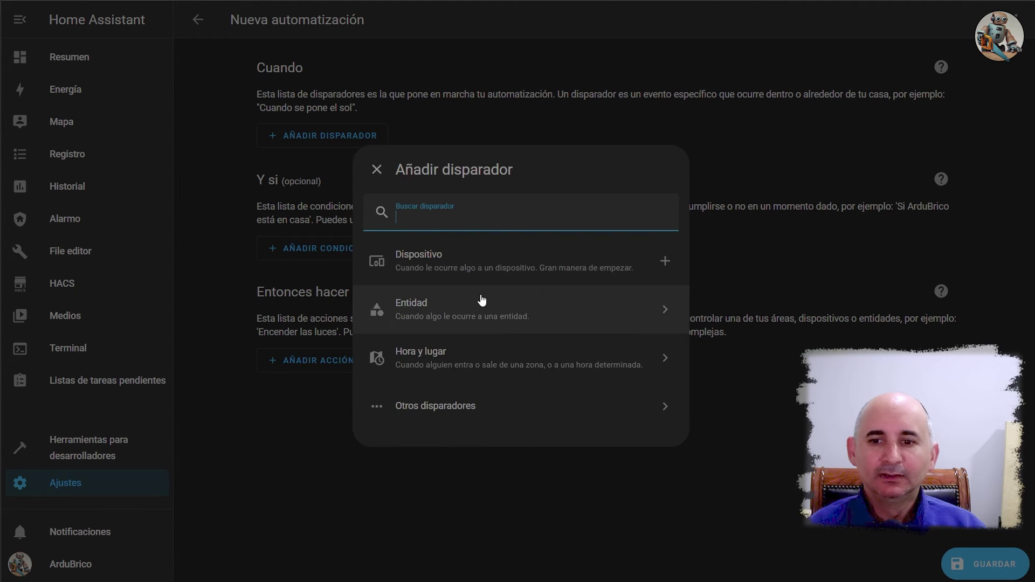
{"action": "left_click", "coordinate": [479, 317]}
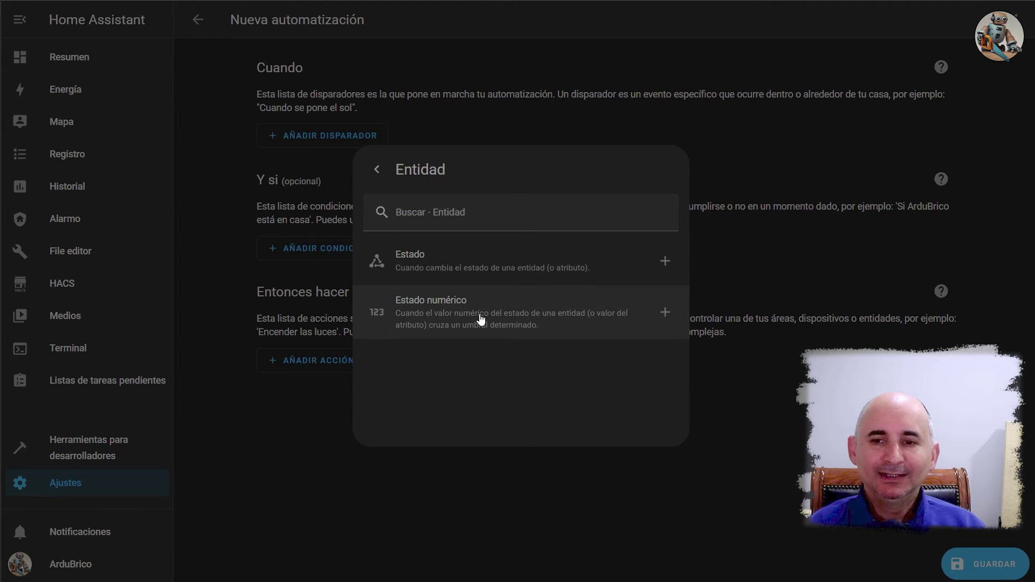
{"action": "left_click", "coordinate": [481, 263]}
{"action": "left_click", "coordinate": [393, 167]}
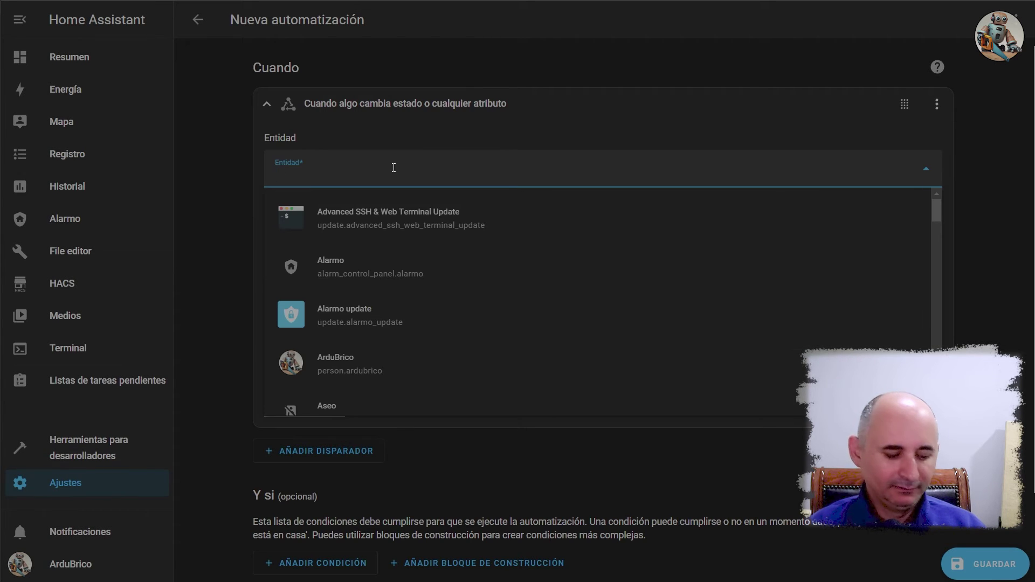
{"action": "type", "text": "hu"}
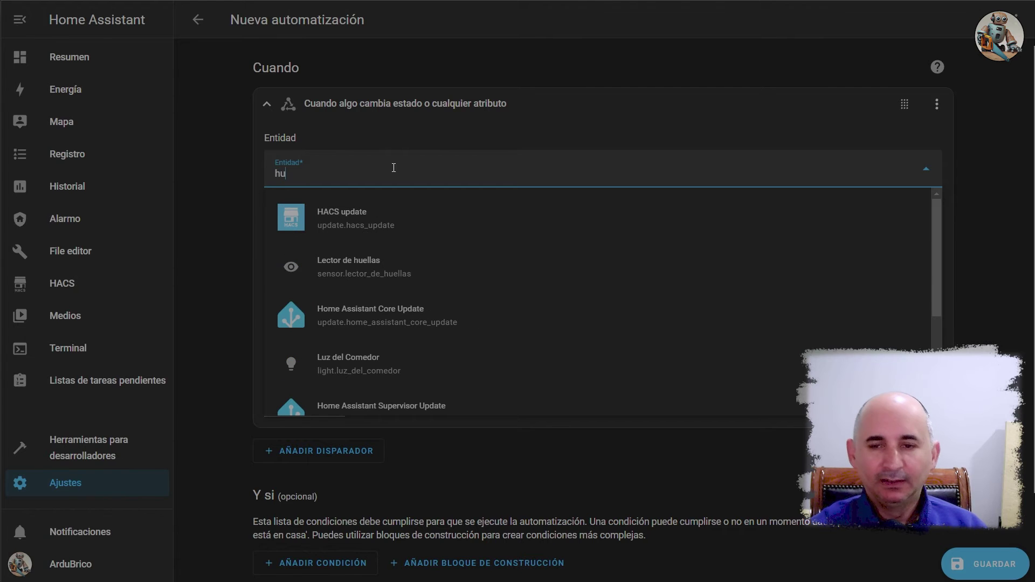
{"action": "left_click", "coordinate": [367, 257]}
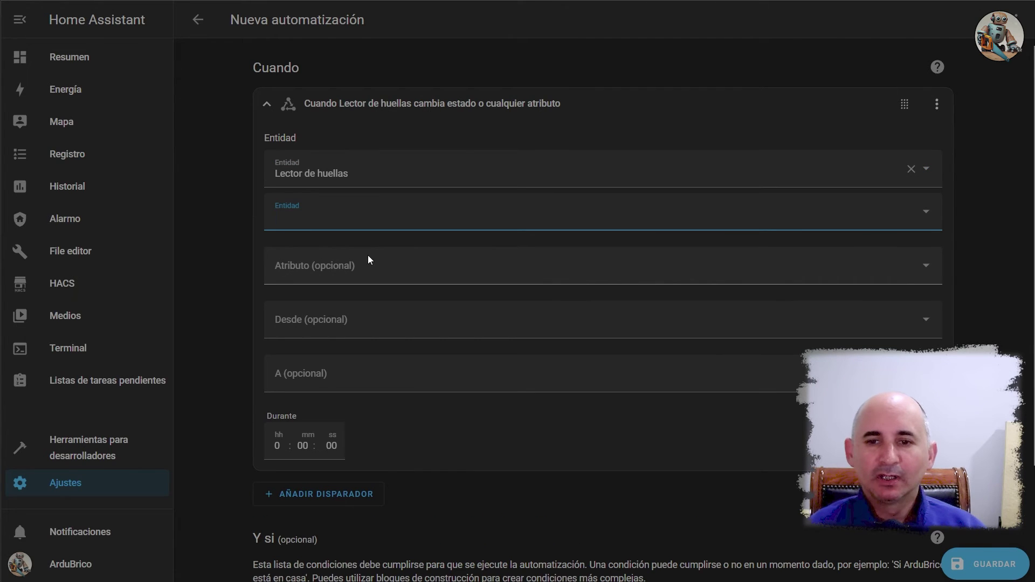
Check the action and user names in the Arduino sketch and set the trigger's target state to "Sale ArduBrico".
{"action": "left_click", "coordinate": [363, 378]}
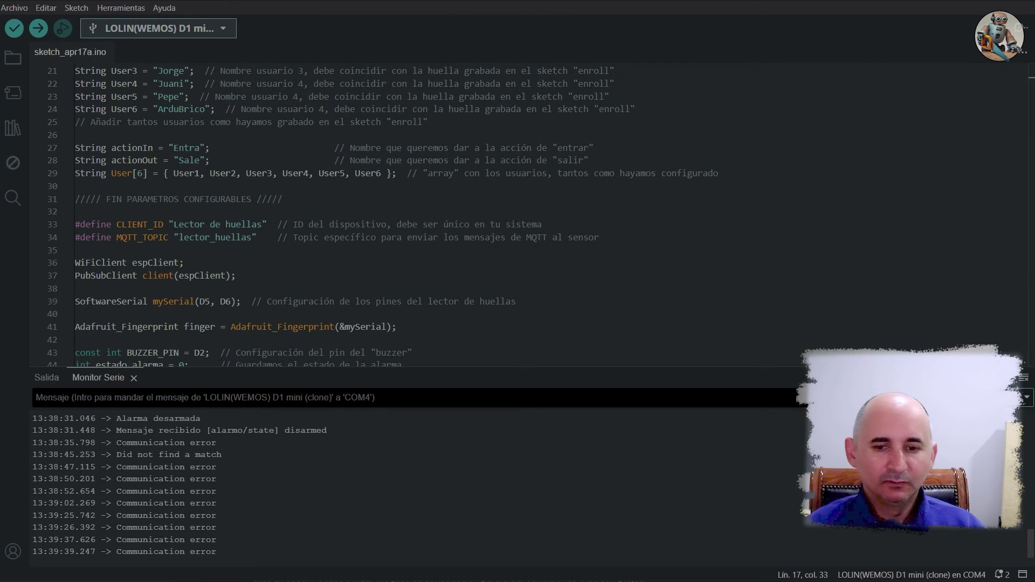
{"action": "scroll", "coordinate": [186, 493], "scroll_direction": "up", "scroll_amount": 5}
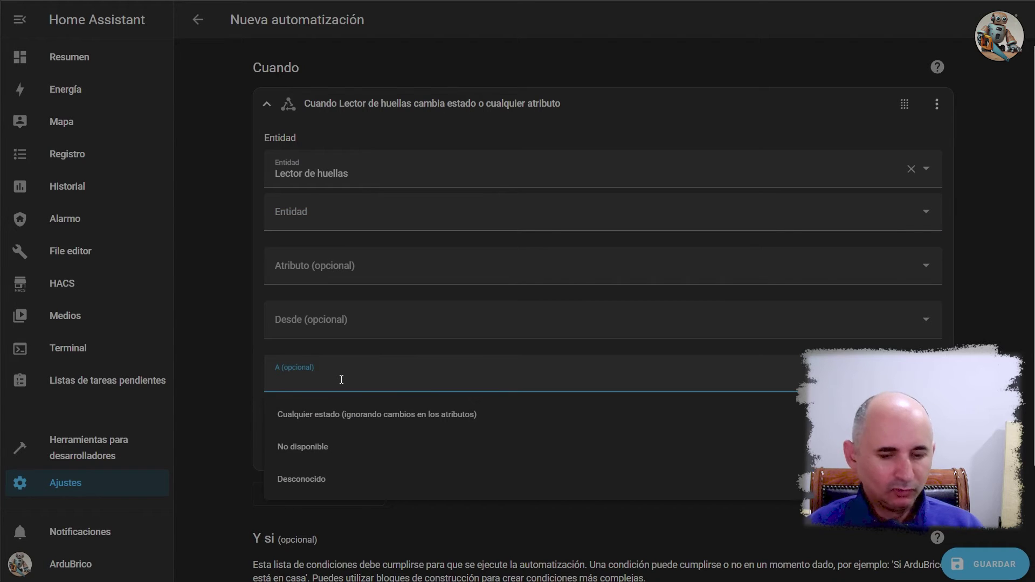
{"action": "type", "text": "Sale ArduBrico"}
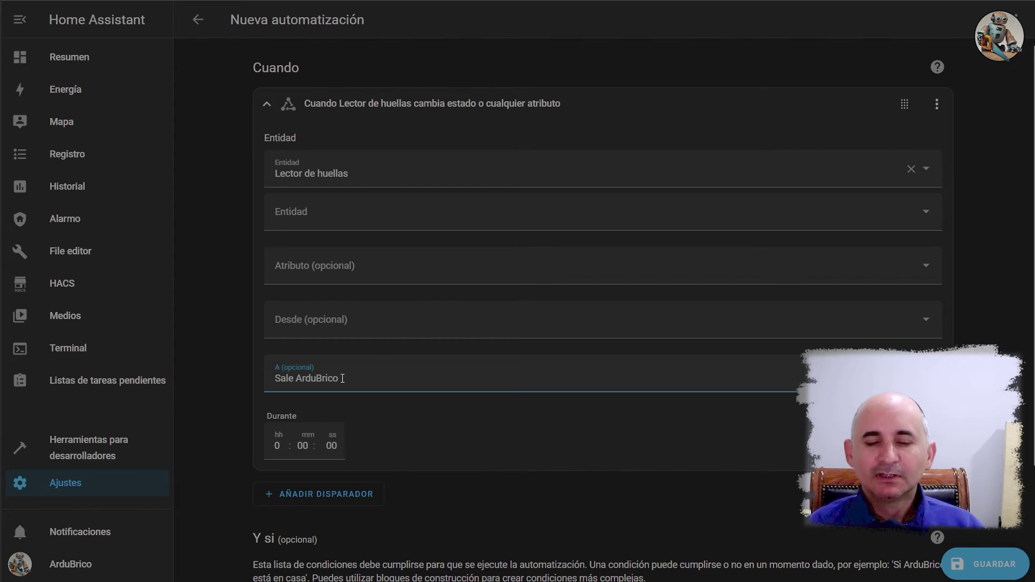
Add a "Reproducir contenido multimedia" action to the automation and set its media player to Despacho.
{"action": "scroll", "coordinate": [339, 381], "scroll_direction": "down", "scroll_amount": 3}
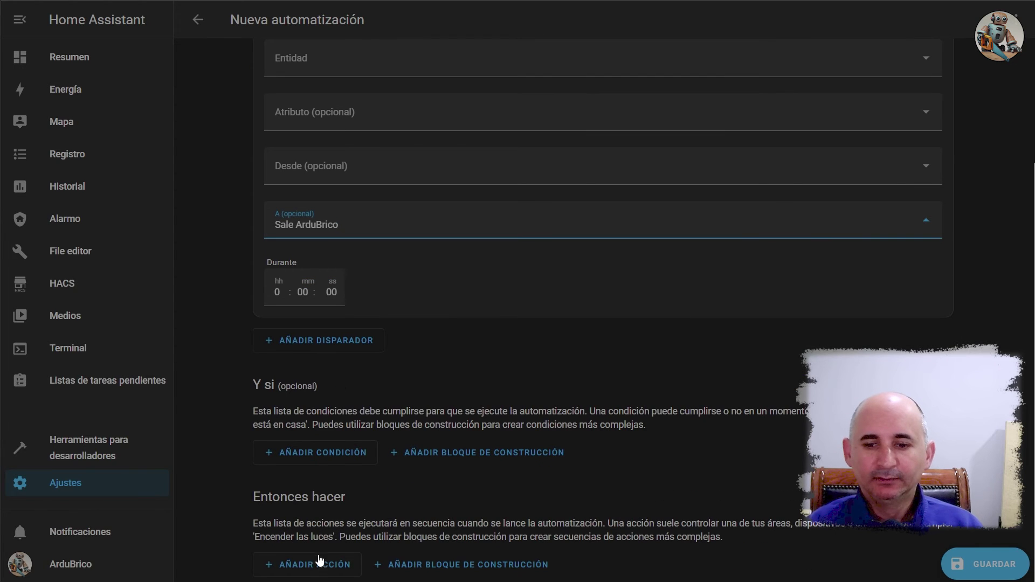
{"action": "left_click", "coordinate": [319, 565]}
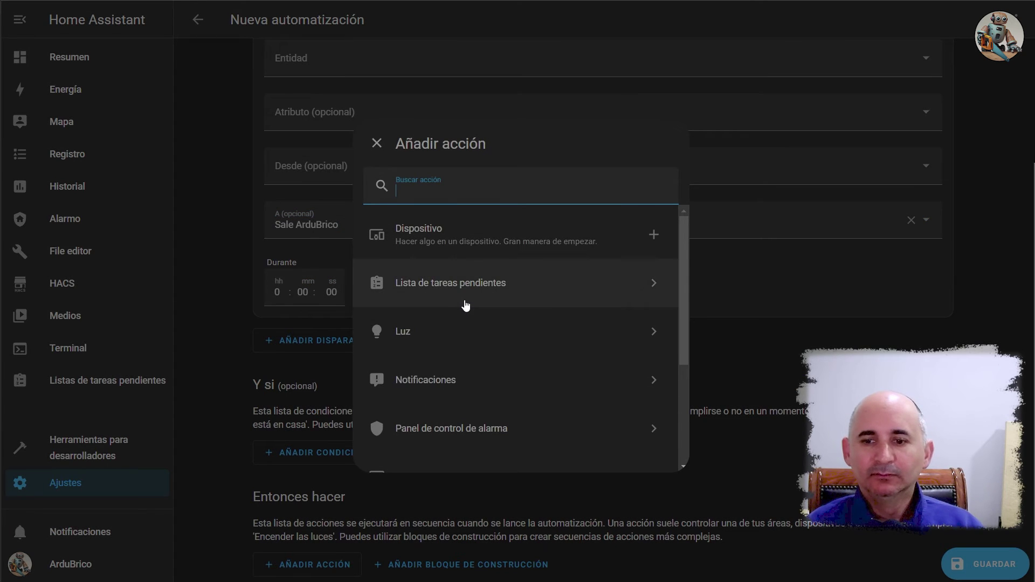
{"action": "scroll", "coordinate": [465, 306], "scroll_direction": "down", "scroll_amount": 3}
{"action": "left_click", "coordinate": [460, 340]}
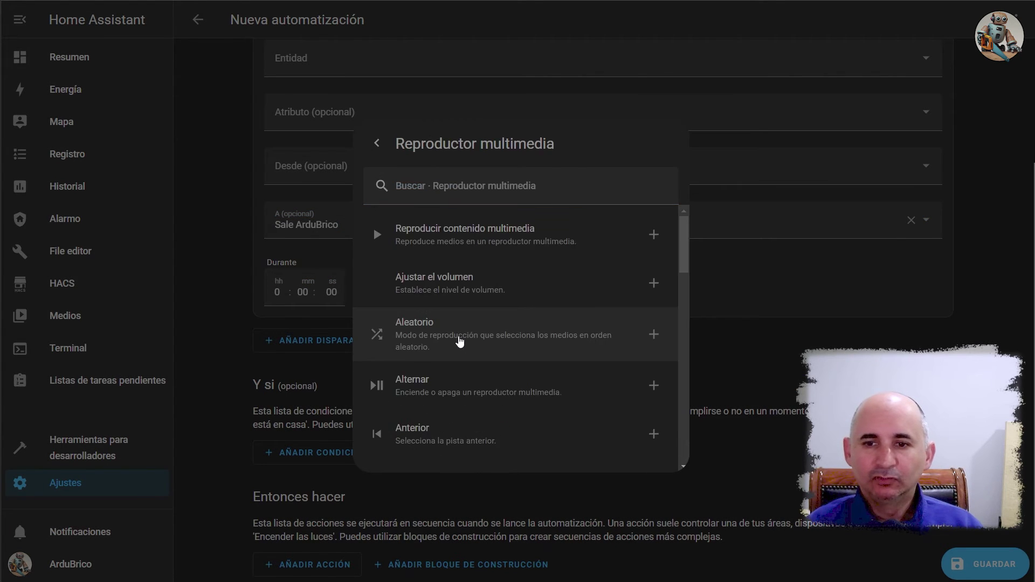
{"action": "left_click", "coordinate": [508, 235]}
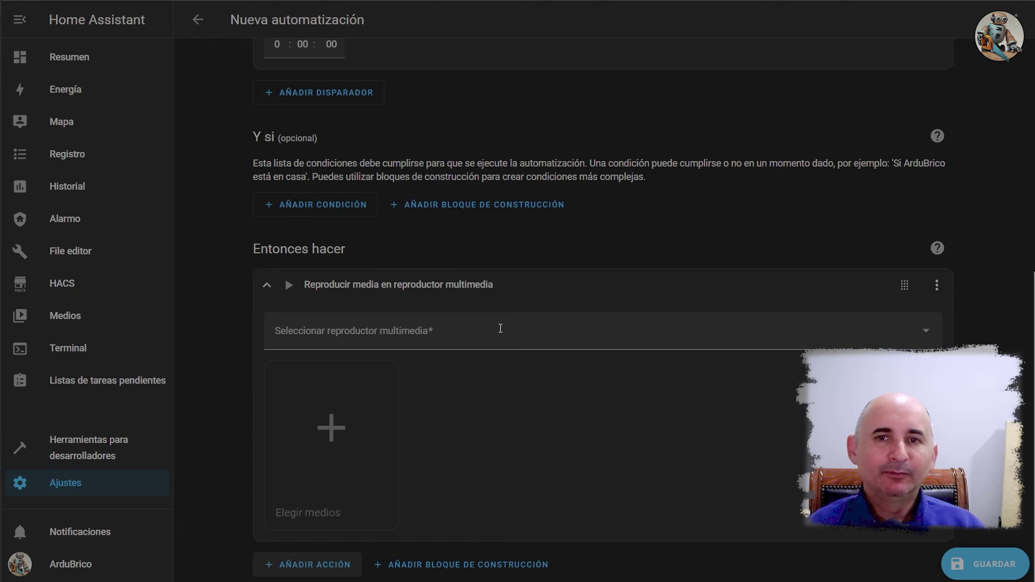
{"action": "left_click", "coordinate": [491, 342]}
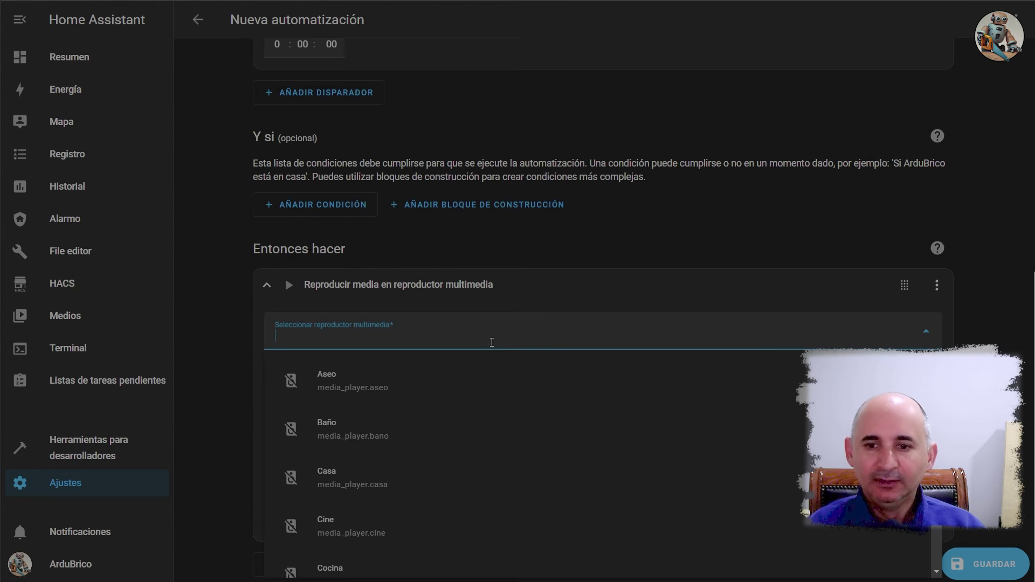
{"action": "scroll", "coordinate": [467, 377], "scroll_direction": "down", "scroll_amount": 4}
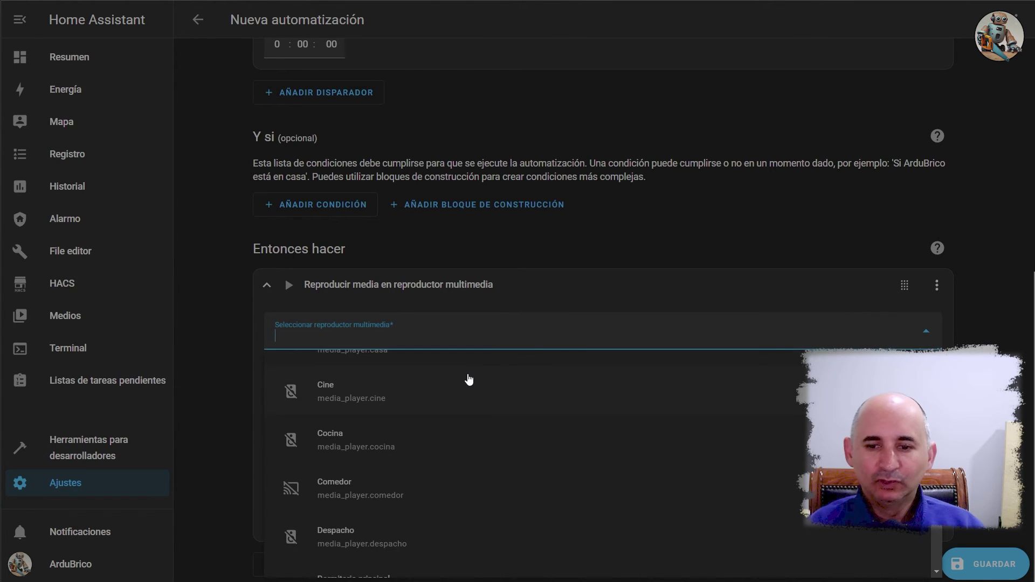
{"action": "left_click", "coordinate": [334, 473]}
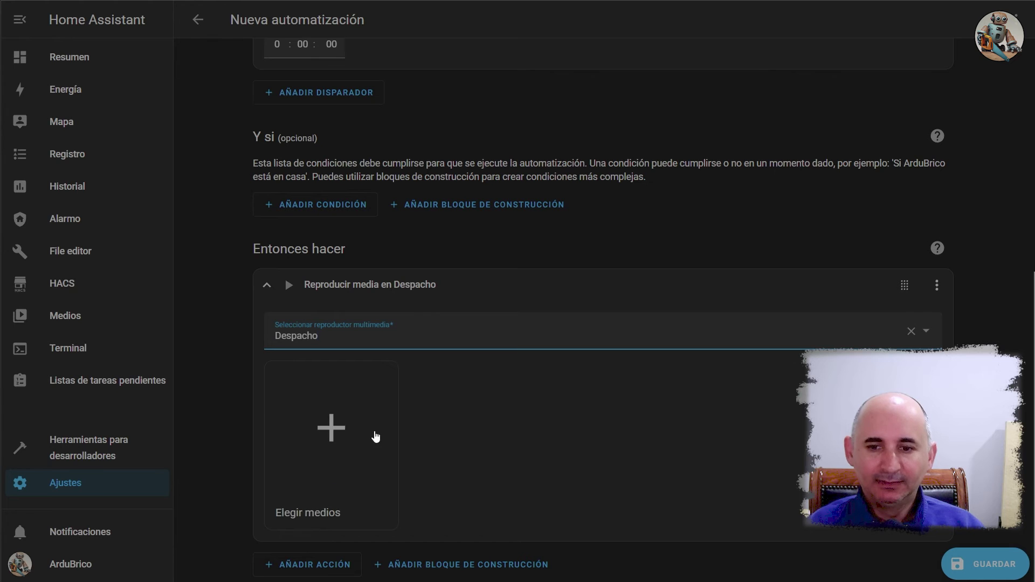
Upload the missing "Sale" announcement MP3 to the My media folder and choose it as the action's media.
{"action": "left_click", "coordinate": [333, 432]}
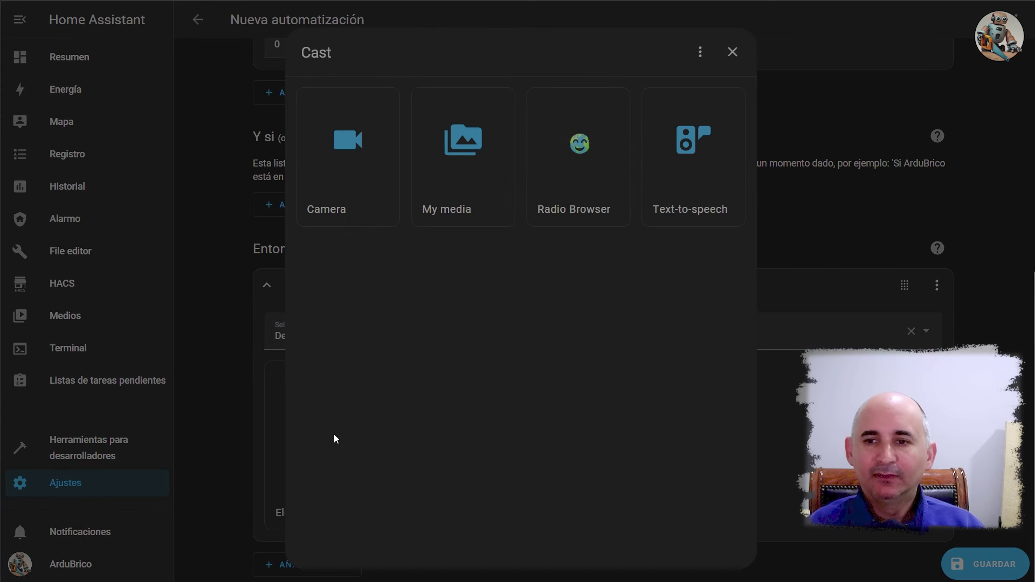
{"action": "left_click", "coordinate": [469, 149]}
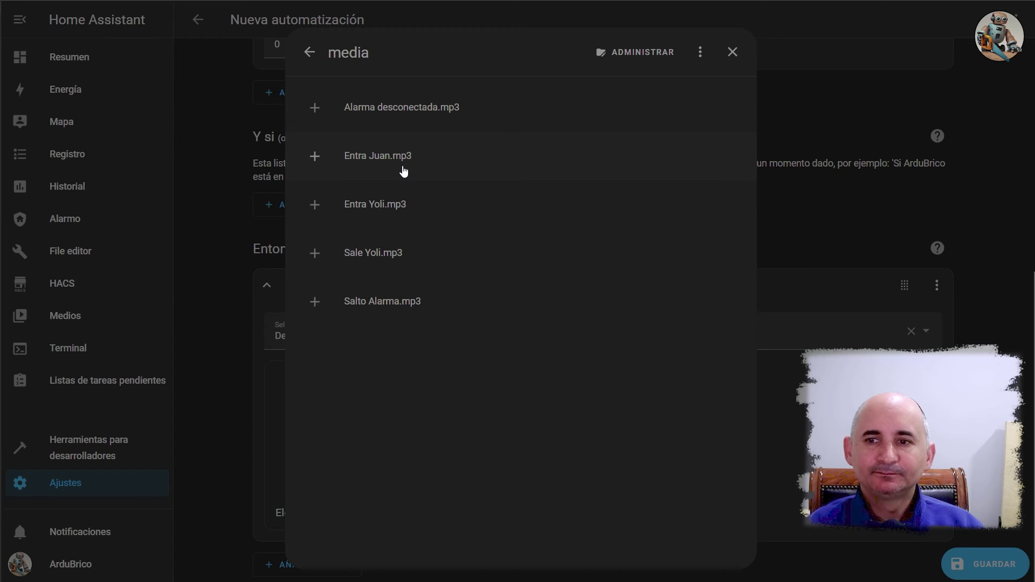
{"action": "left_click", "coordinate": [633, 49]}
{"action": "left_click", "coordinate": [748, 52]}
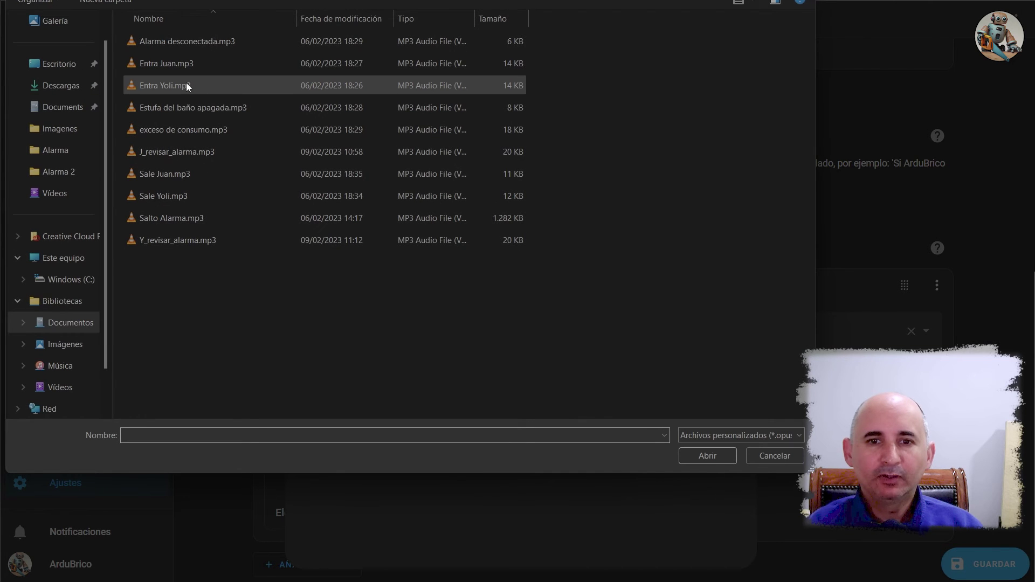
{"action": "left_click", "coordinate": [189, 173]}
{"action": "left_click", "coordinate": [704, 456]}
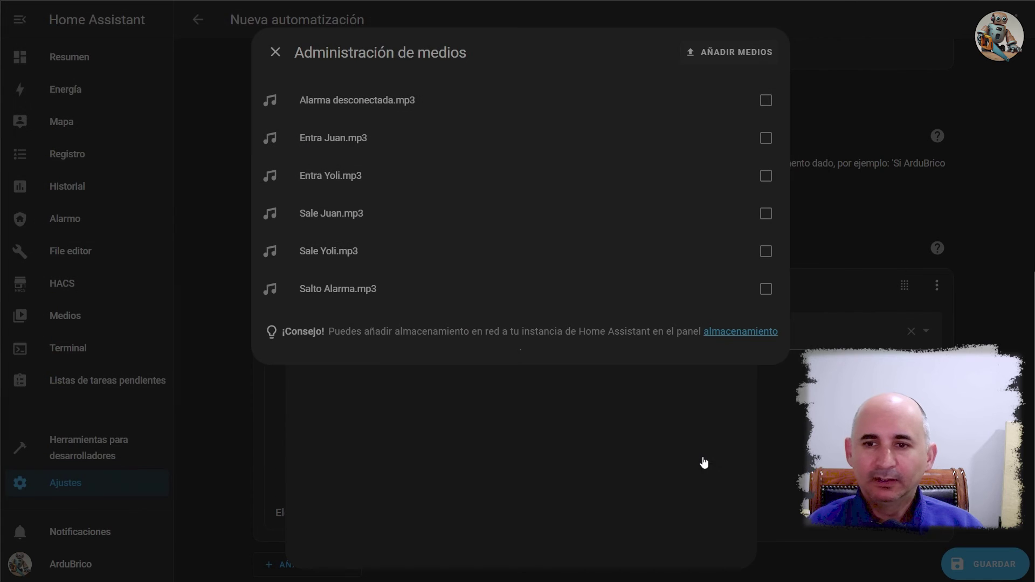
{"action": "left_click", "coordinate": [275, 52]}
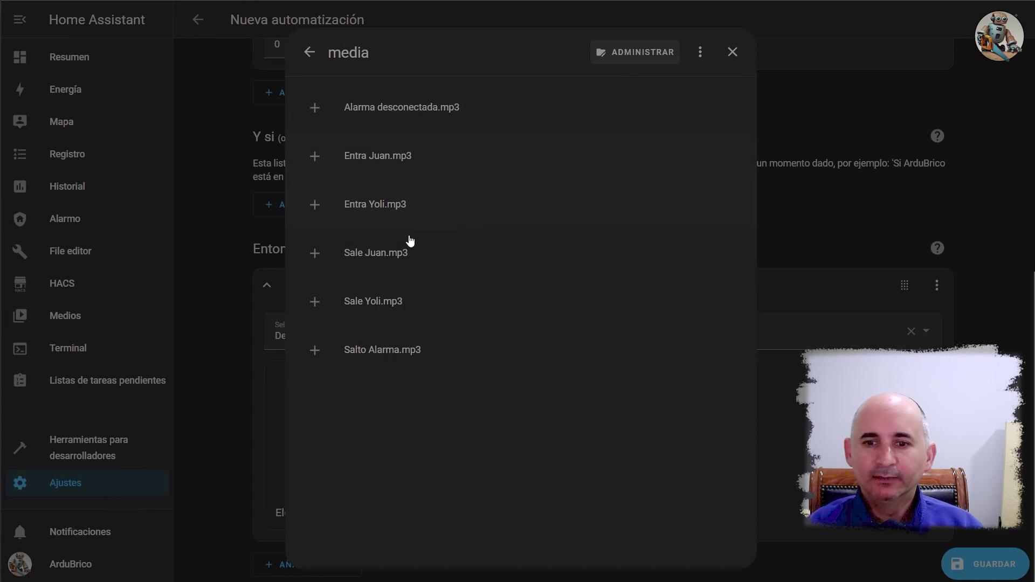
{"action": "left_click", "coordinate": [390, 257]}
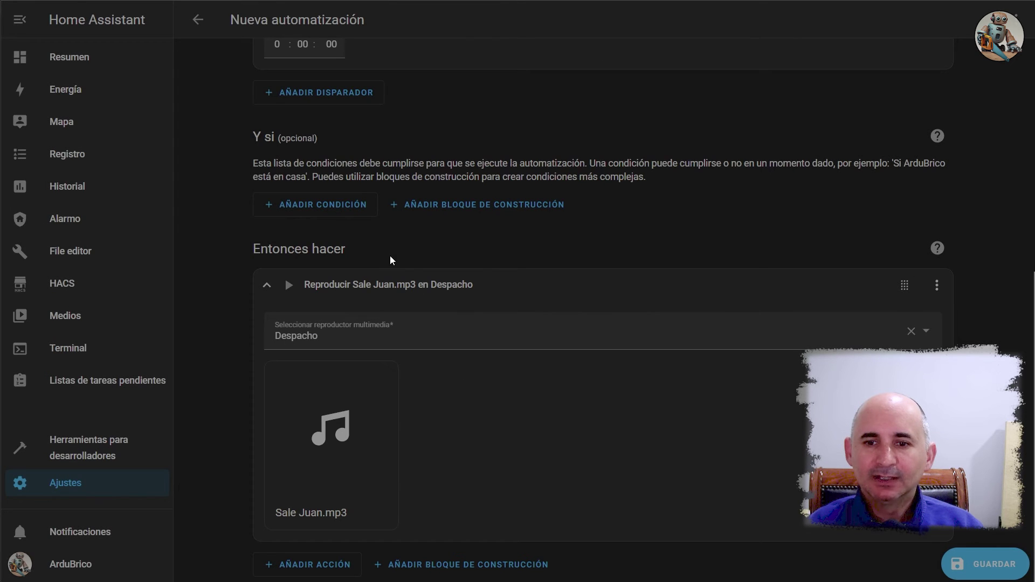
Review the trigger and action, and save the automation as "Sale" followed by the person's first name.
{"action": "scroll", "coordinate": [385, 261], "scroll_direction": "up", "scroll_amount": 5}
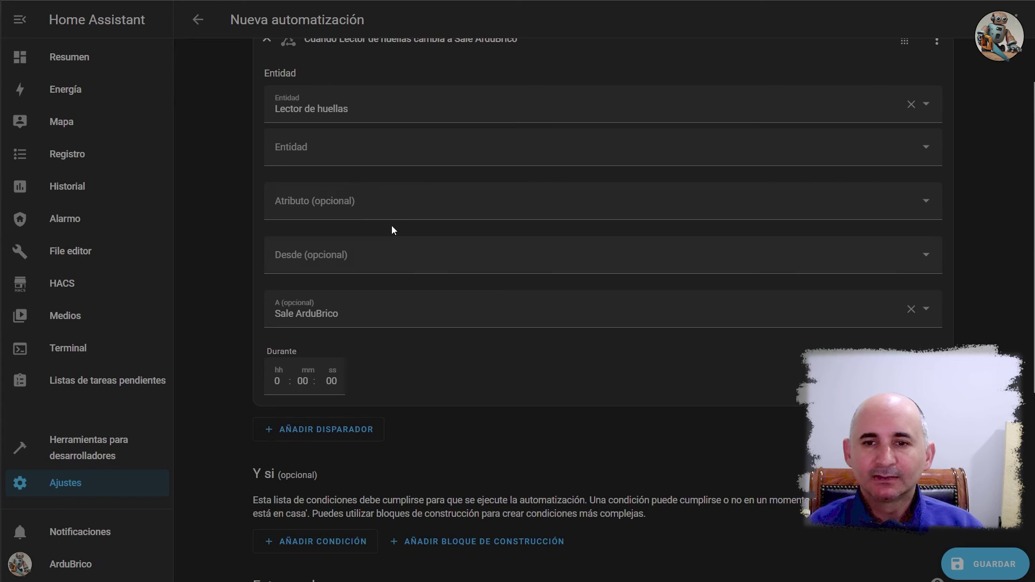
{"action": "scroll", "coordinate": [331, 321], "scroll_direction": "down", "scroll_amount": 5}
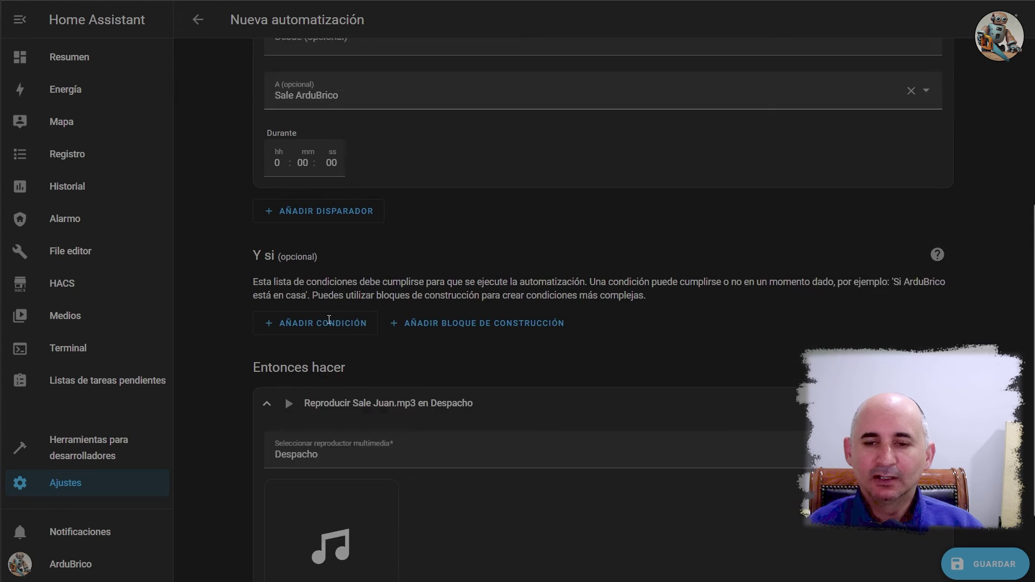
{"action": "left_click", "coordinate": [994, 566]}
{"action": "left_click_drag", "start_coordinate": [521, 275], "coordinate": [427, 281]}
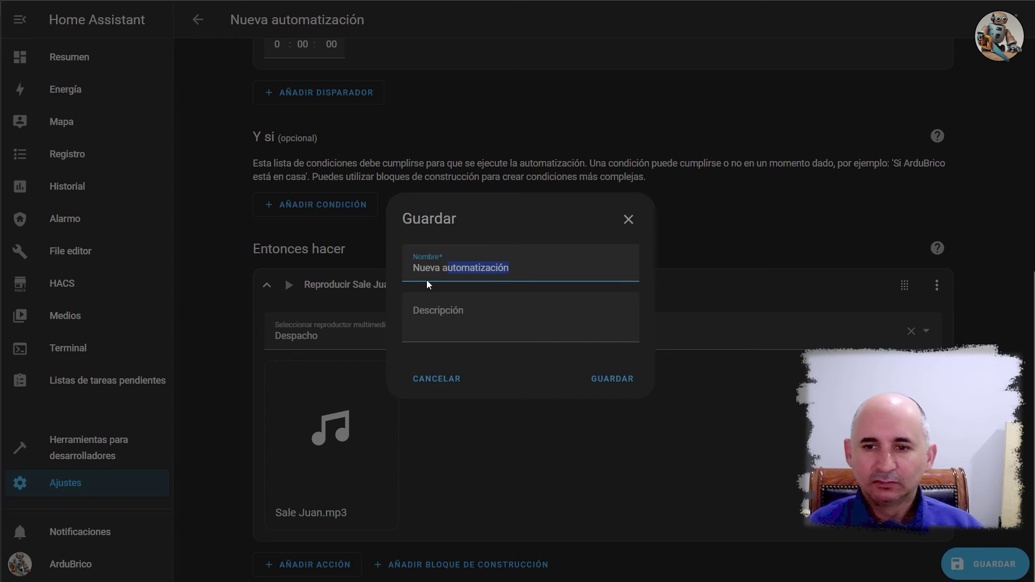
{"action": "type", "text": "Sale "}
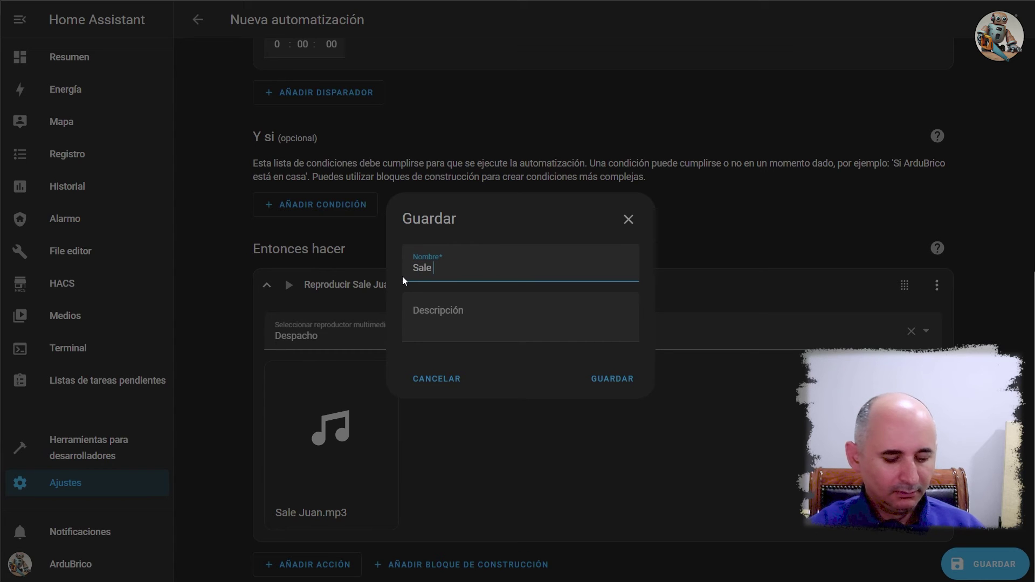
{"action": "type", "text": "Juan"}
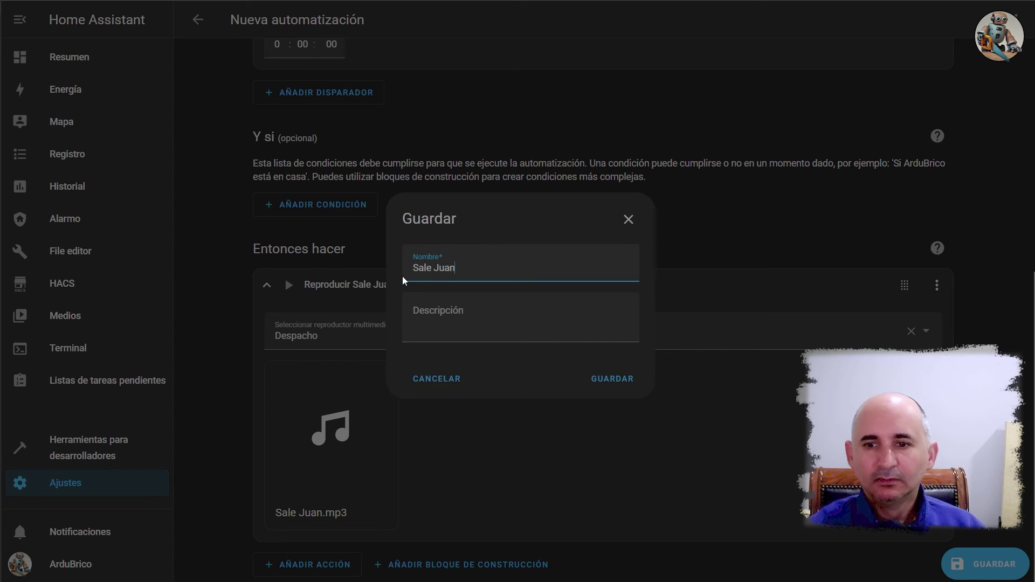
{"action": "left_click", "coordinate": [612, 379]}
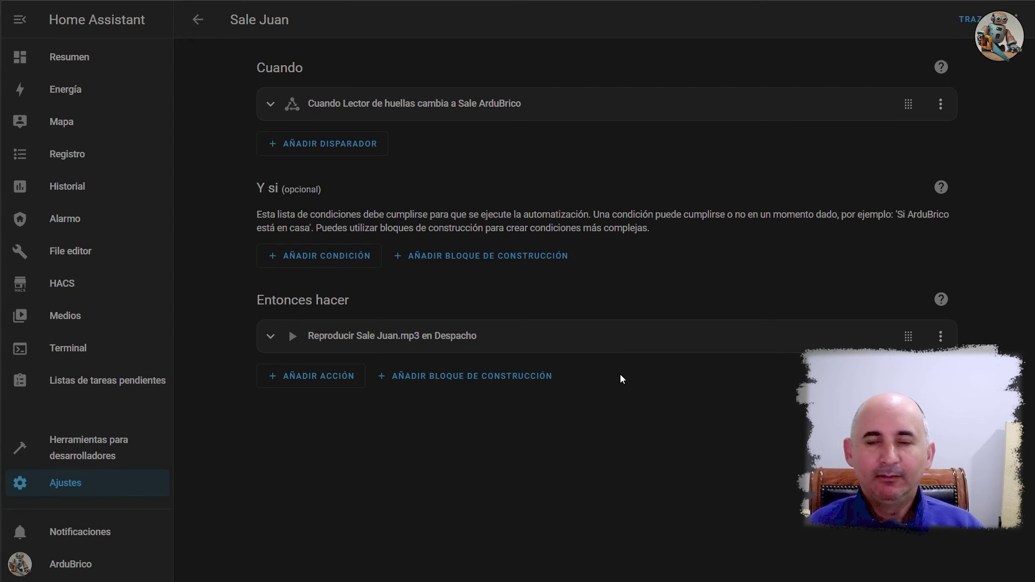
Duplicate the exit automation and set the copy's trigger target state to "Entra ArduBrico".
{"action": "left_click", "coordinate": [197, 19]}
{"action": "left_click", "coordinate": [1013, 134]}
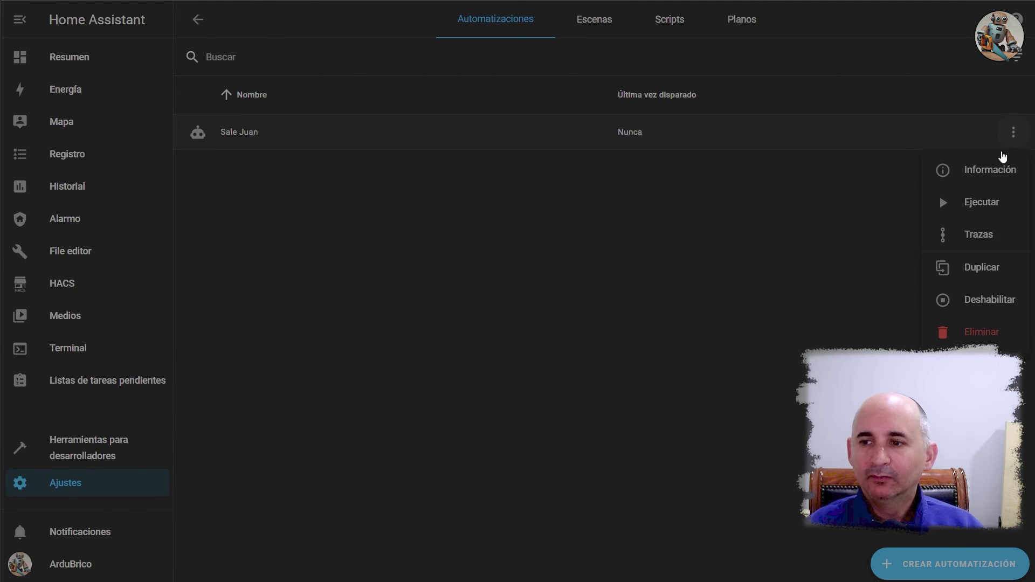
{"action": "left_click", "coordinate": [988, 263]}
{"action": "left_click", "coordinate": [273, 117]}
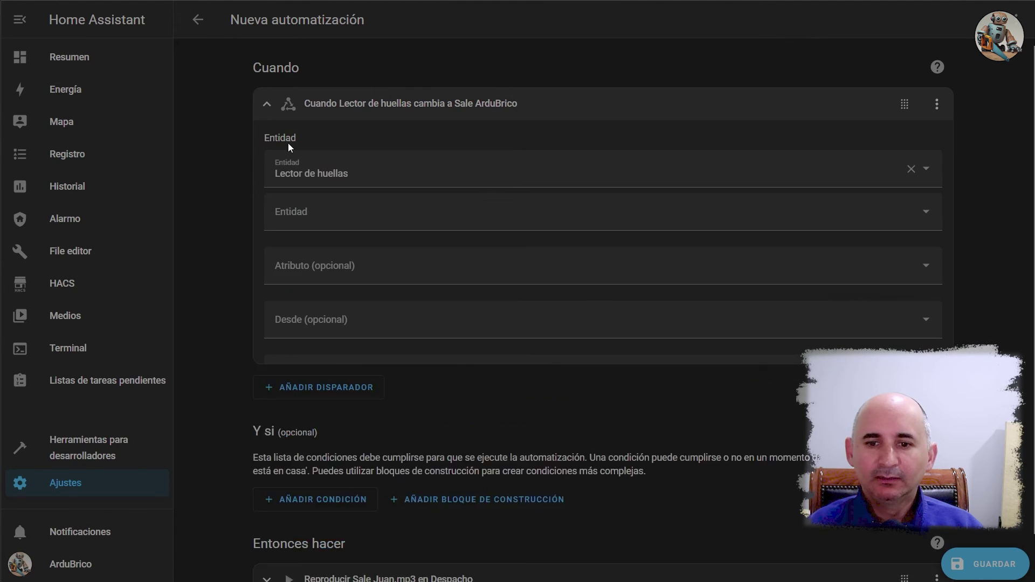
{"action": "double_click", "coordinate": [283, 378]}
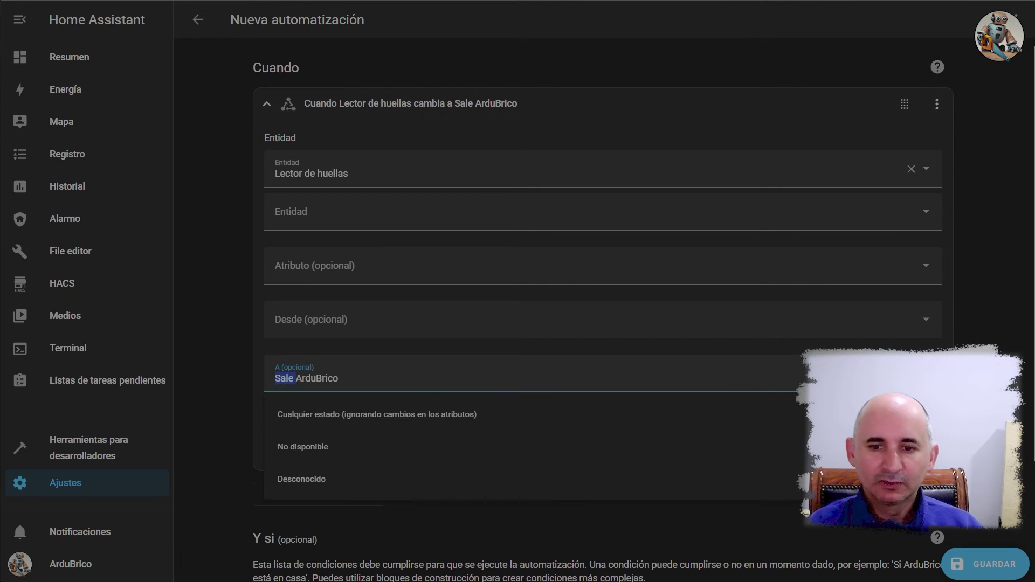
{"action": "type", "text": "Entra"}
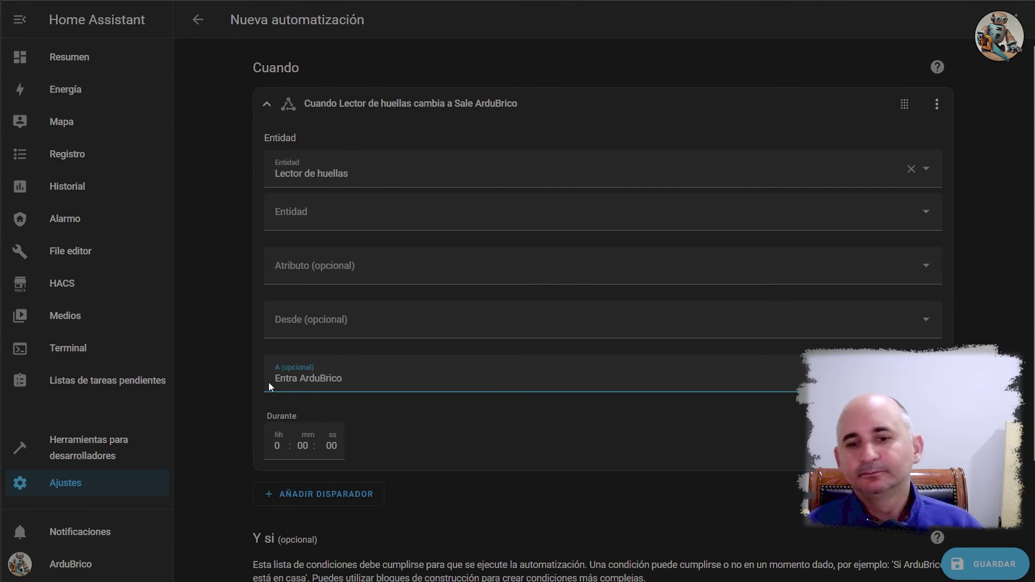
Change the duplicated automation's media to the "Entra" MP3 for the same person.
{"action": "scroll", "coordinate": [335, 381], "scroll_direction": "down", "scroll_amount": 3}
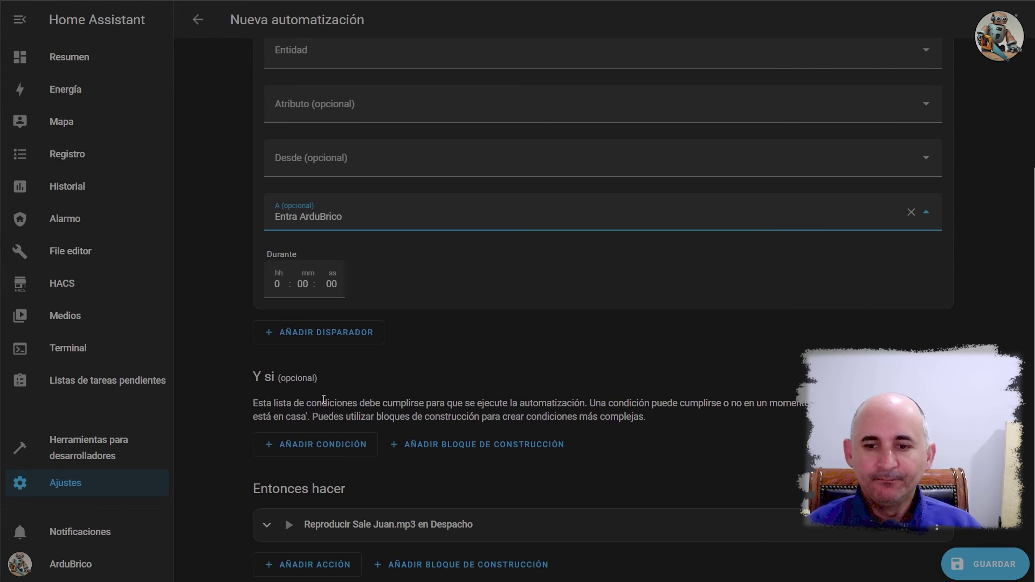
{"action": "left_click", "coordinate": [267, 524]}
{"action": "scroll", "coordinate": [382, 446], "scroll_direction": "down", "scroll_amount": 4}
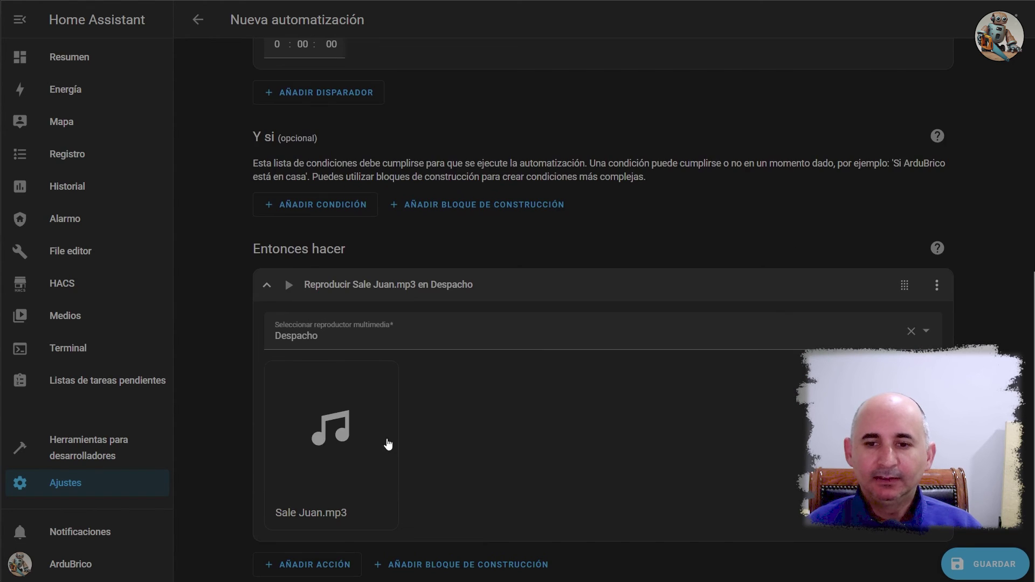
{"action": "left_click", "coordinate": [320, 449]}
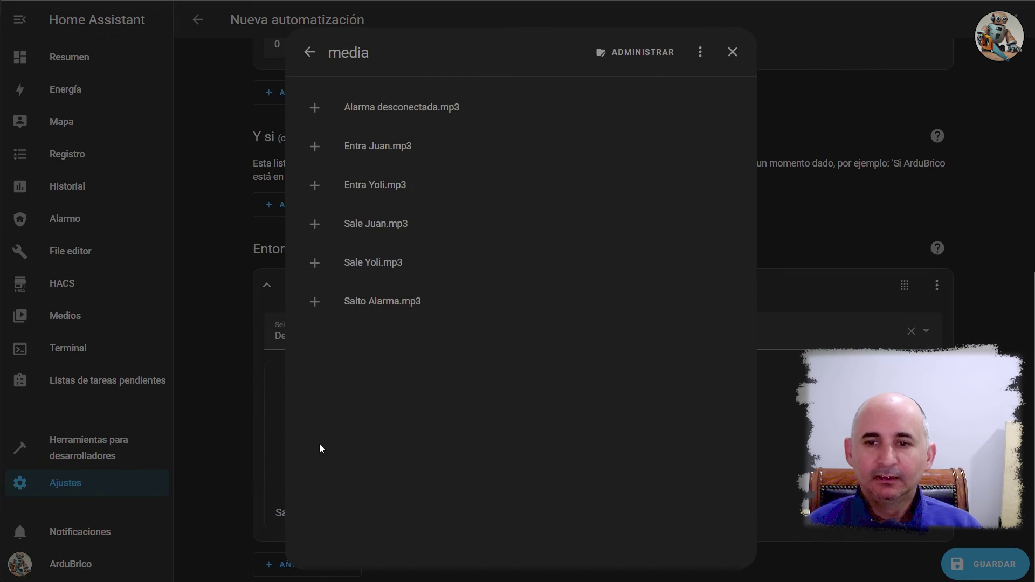
{"action": "left_click", "coordinate": [392, 151]}
Save the duplicate as "Entra" followed by the person's first name and return to the automations list.
{"action": "left_click", "coordinate": [999, 561]}
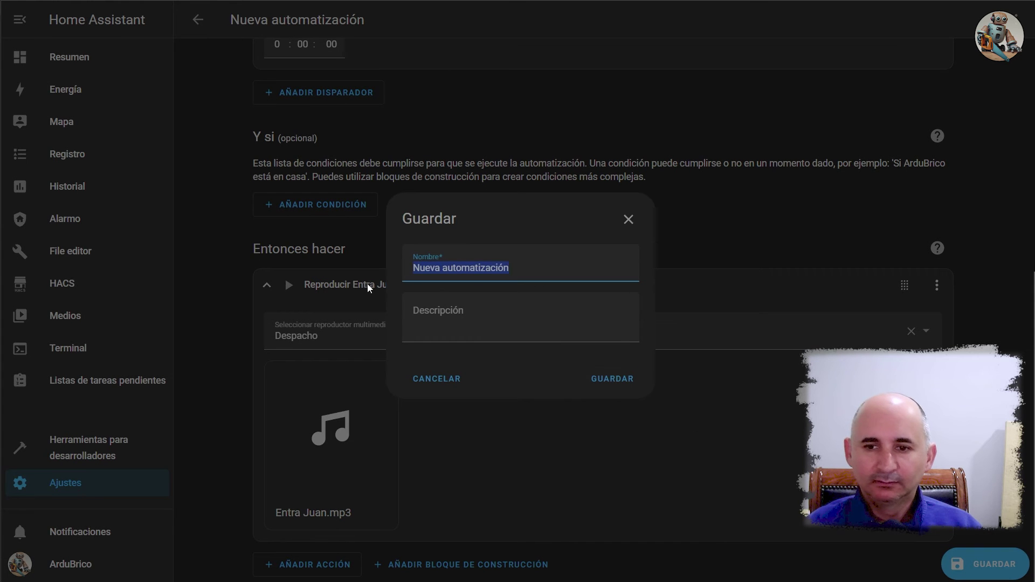
{"action": "type", "text": "Entra Juan"}
{"action": "left_click", "coordinate": [619, 380]}
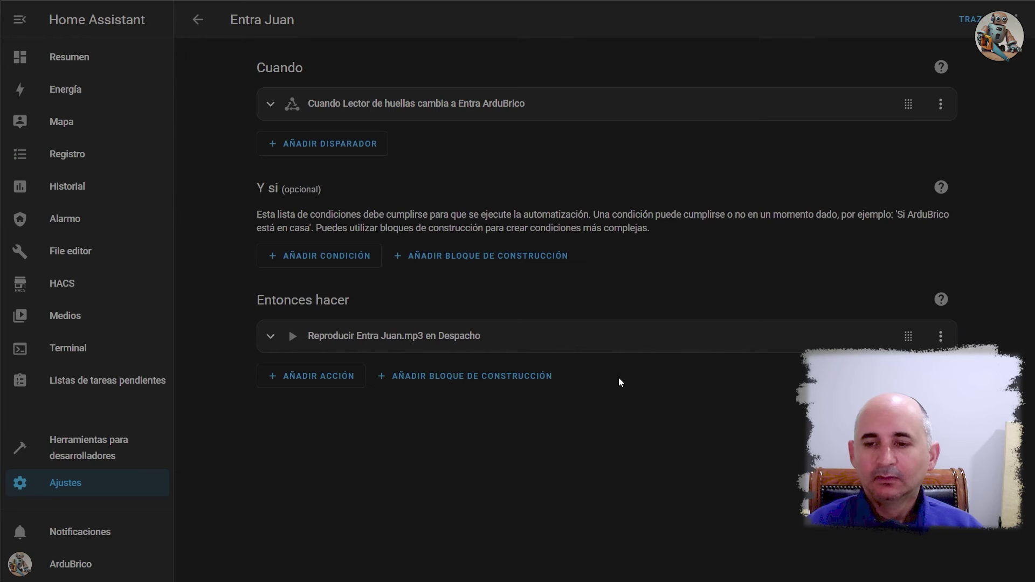
{"action": "left_click", "coordinate": [191, 20]}
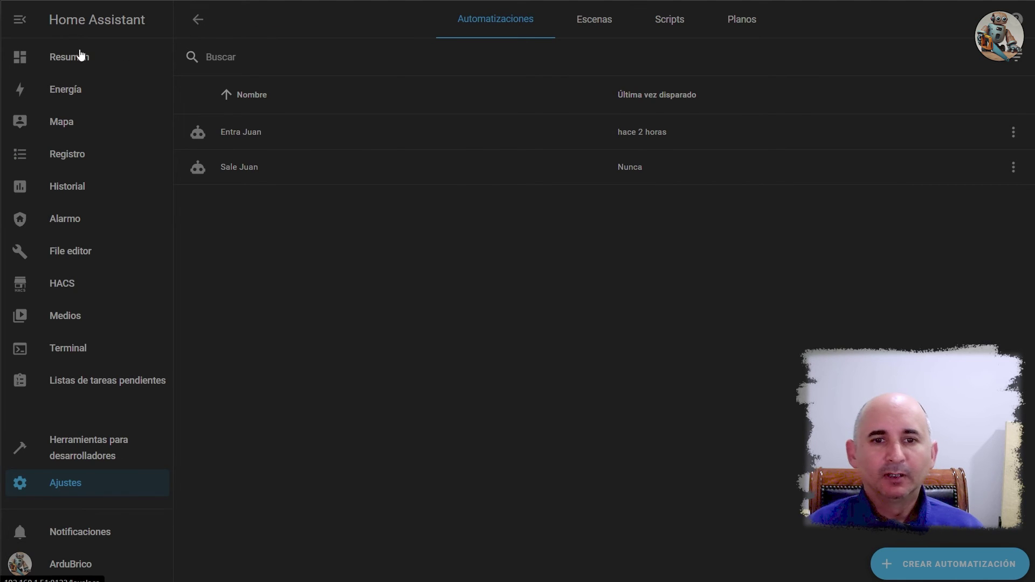
Check the "Lector de huellas" state on the dashboard and the last trigger times of both automations.
{"action": "left_click", "coordinate": [69, 64]}
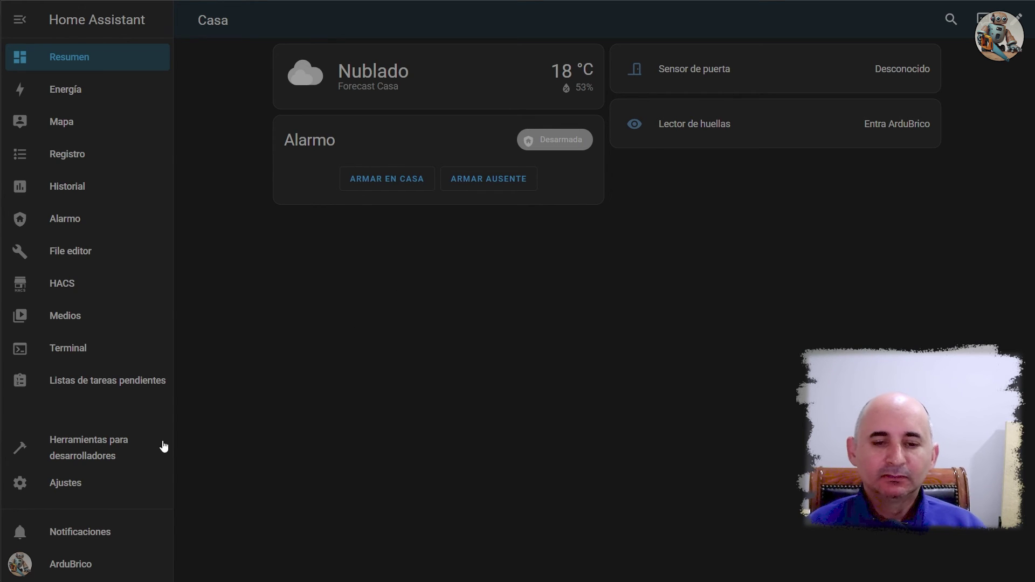
{"action": "left_click", "coordinate": [82, 484]}
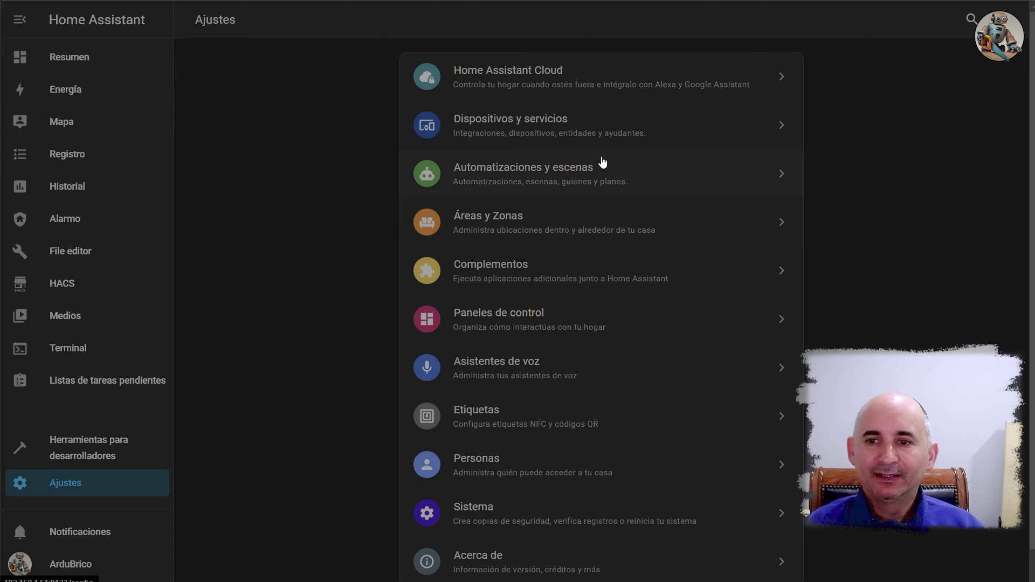
{"action": "left_click", "coordinate": [567, 175]}
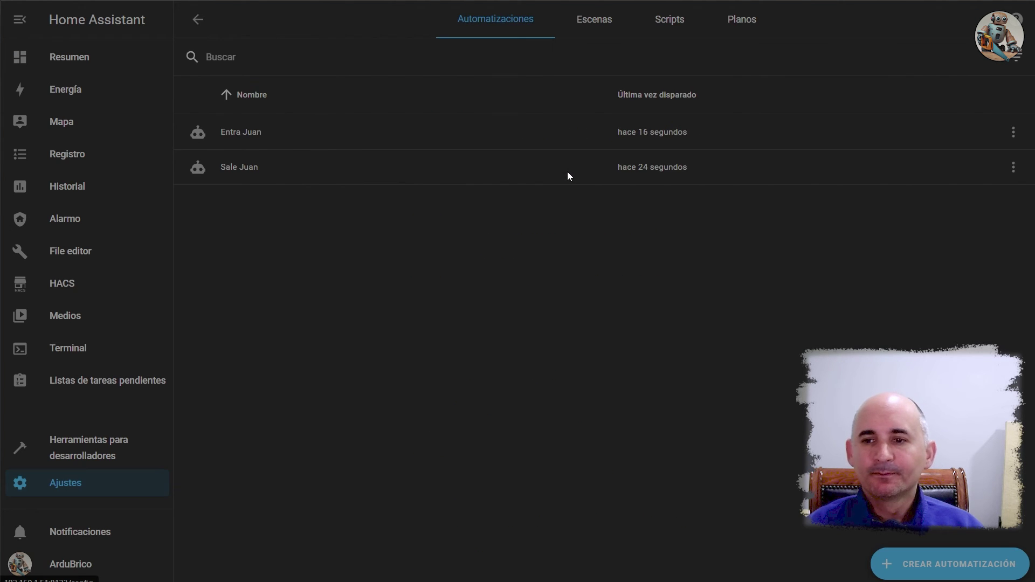
Create a new automation from scratch with an entity state trigger on Alarmo.
{"action": "left_click", "coordinate": [938, 571]}
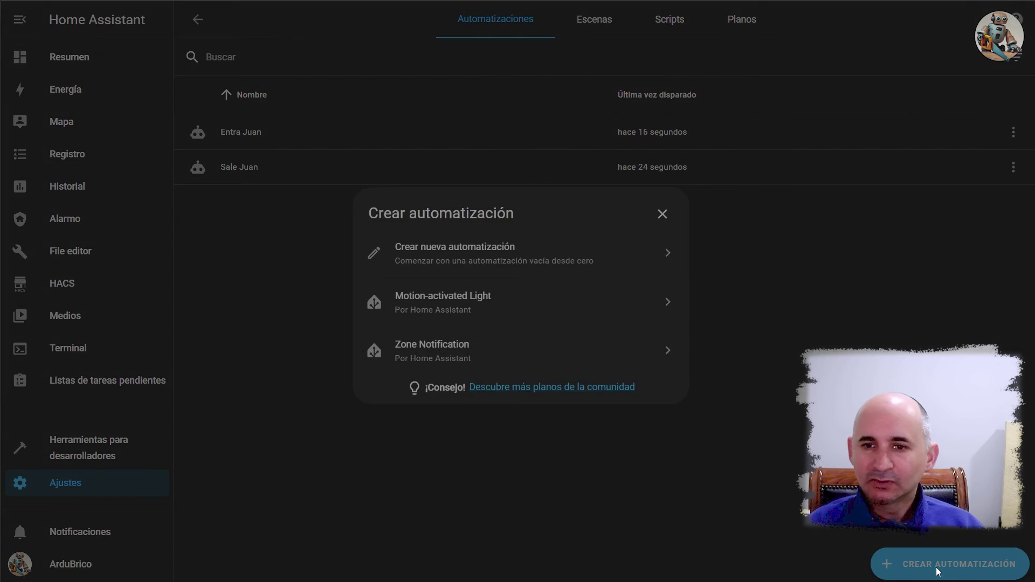
{"action": "left_click", "coordinate": [543, 262]}
{"action": "left_click", "coordinate": [345, 138]}
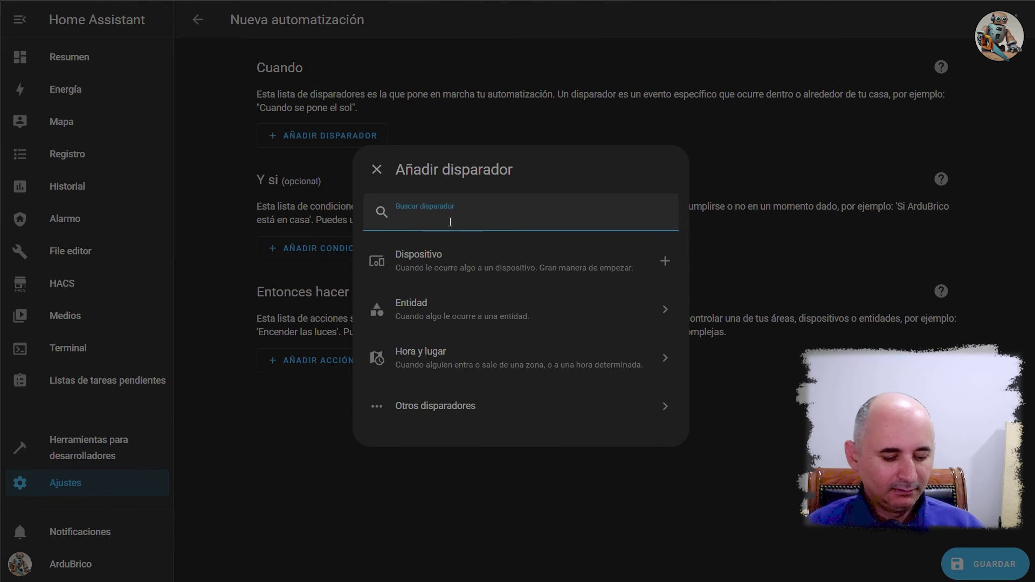
{"action": "left_click", "coordinate": [455, 306]}
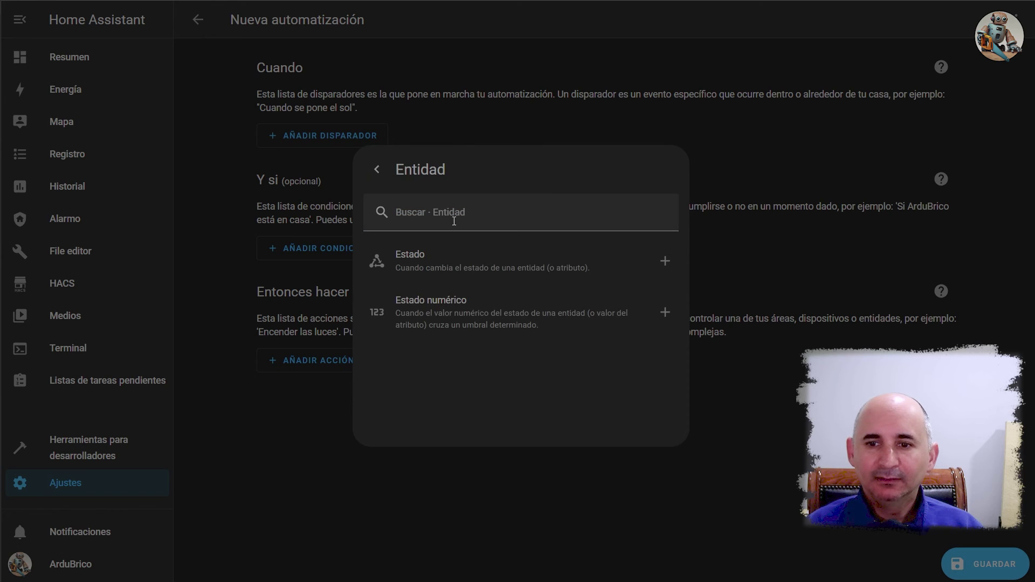
{"action": "left_click", "coordinate": [428, 260]}
{"action": "left_click", "coordinate": [384, 177]}
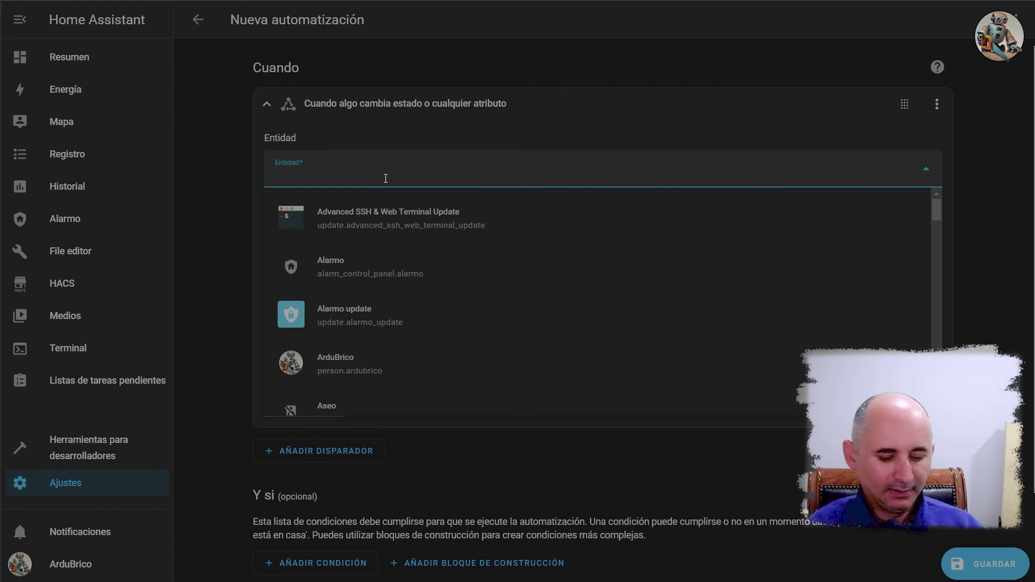
{"action": "type", "text": "alar"}
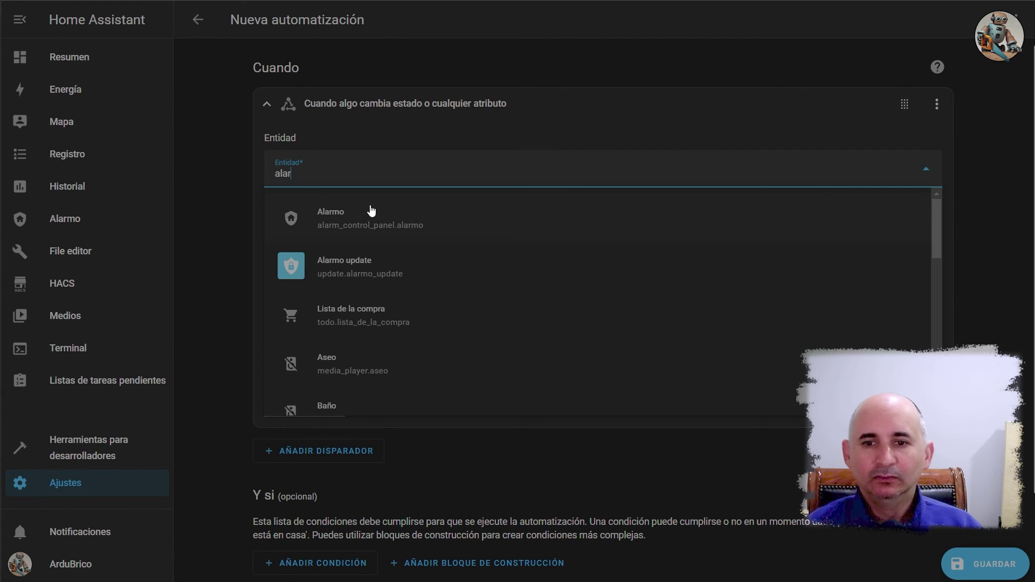
{"action": "left_click", "coordinate": [371, 210]}
Set the Alarmo trigger's target state to "Disparada".
{"action": "left_click", "coordinate": [401, 379]}
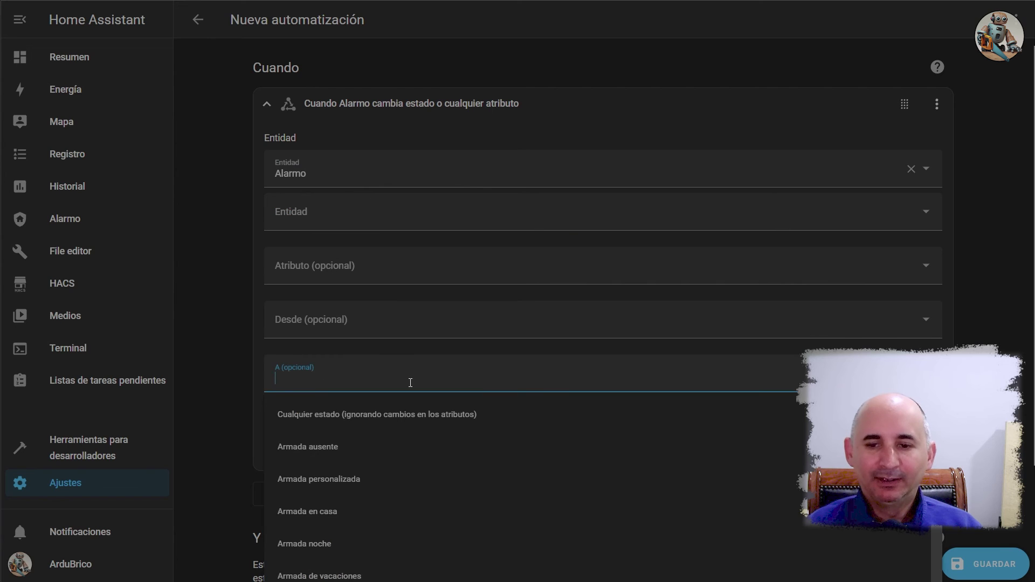
{"action": "scroll", "coordinate": [371, 481], "scroll_direction": "down", "scroll_amount": 1}
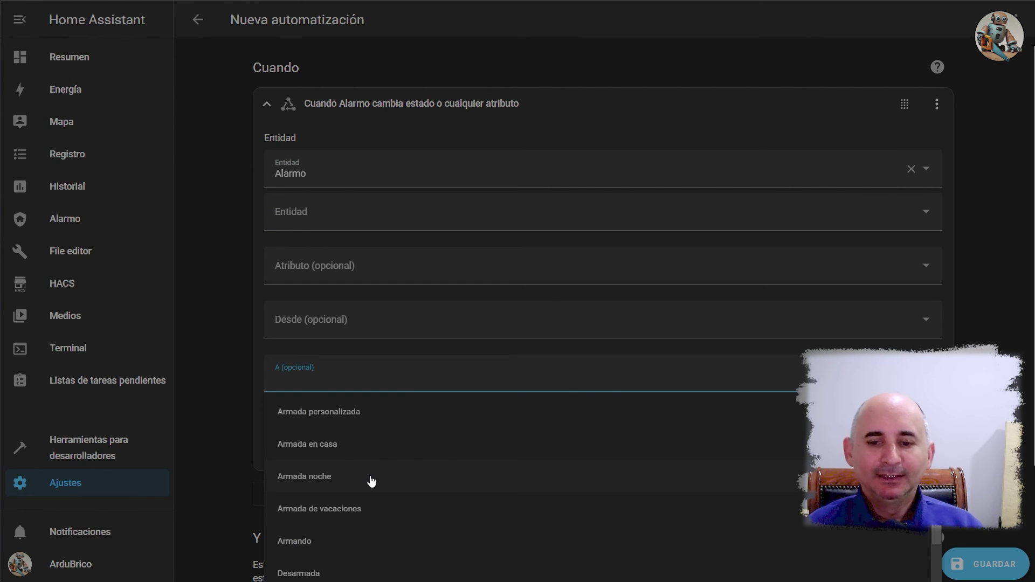
{"action": "scroll", "coordinate": [371, 481], "scroll_direction": "down", "scroll_amount": 1}
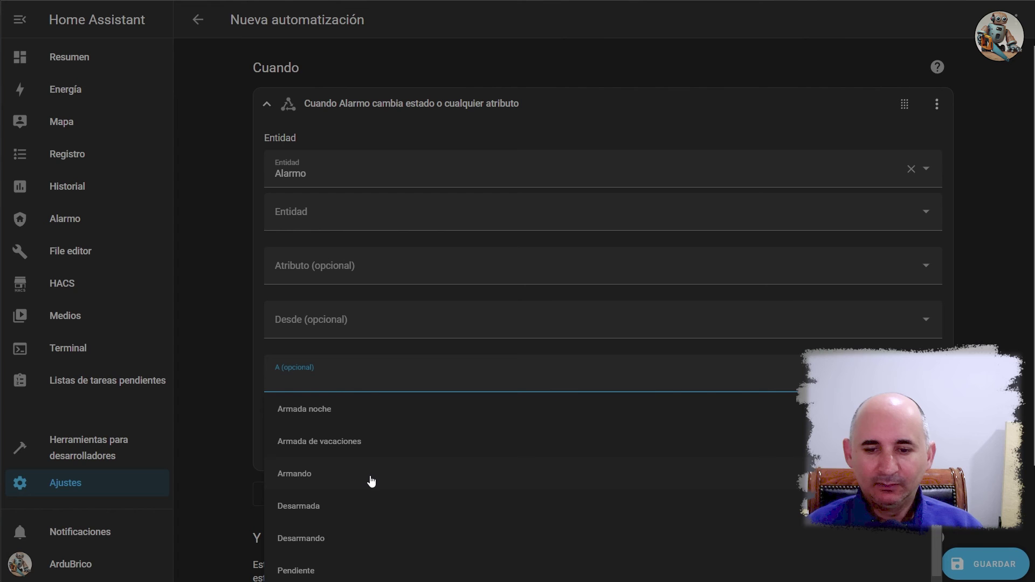
{"action": "scroll", "coordinate": [372, 481], "scroll_direction": "down", "scroll_amount": 1}
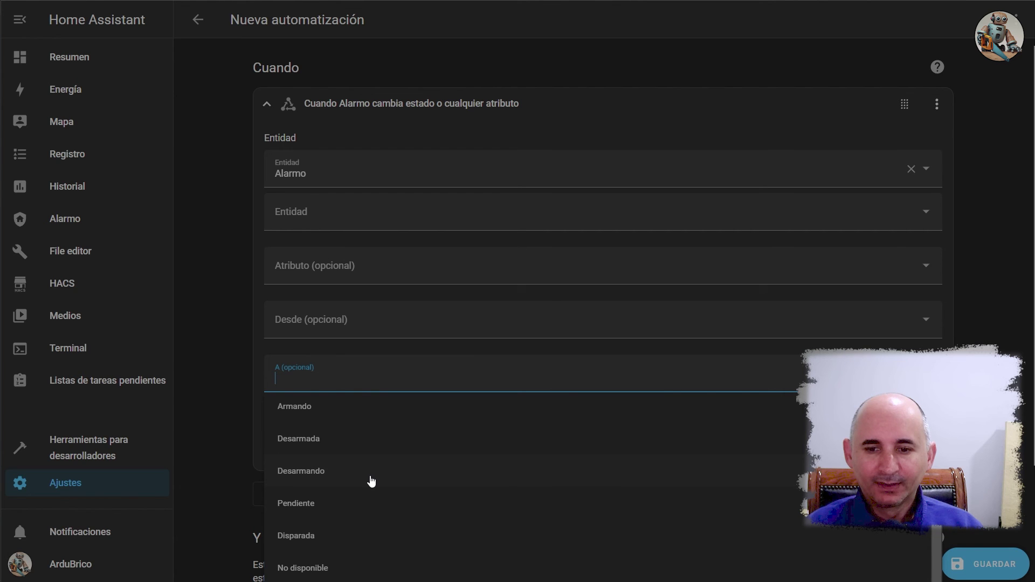
{"action": "left_click", "coordinate": [321, 530]}
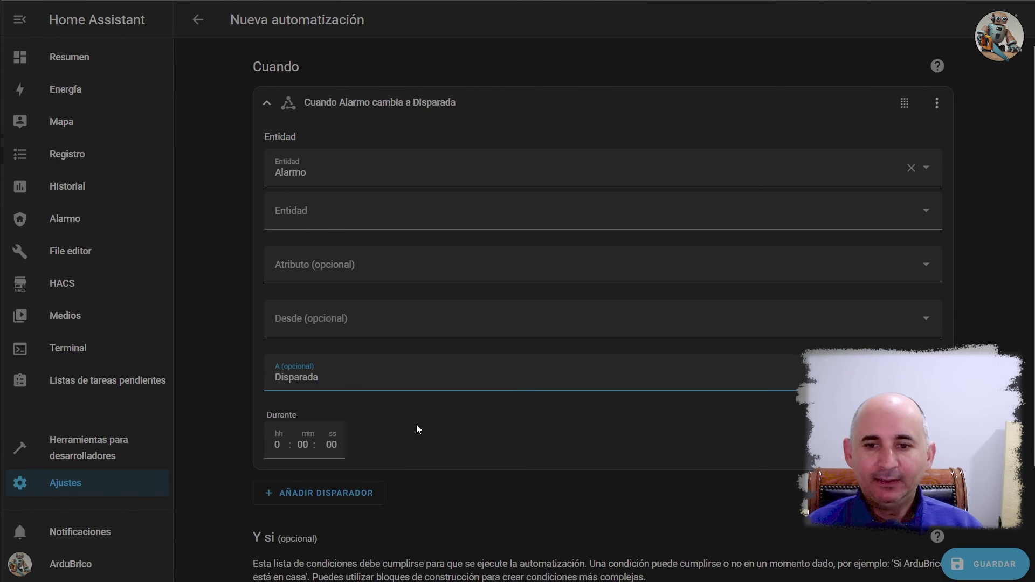
Add a "Reproducir contenido multimedia" action that plays on the Despacho media player.
{"action": "scroll", "coordinate": [416, 425], "scroll_direction": "down", "scroll_amount": 3}
{"action": "left_click", "coordinate": [311, 563]}
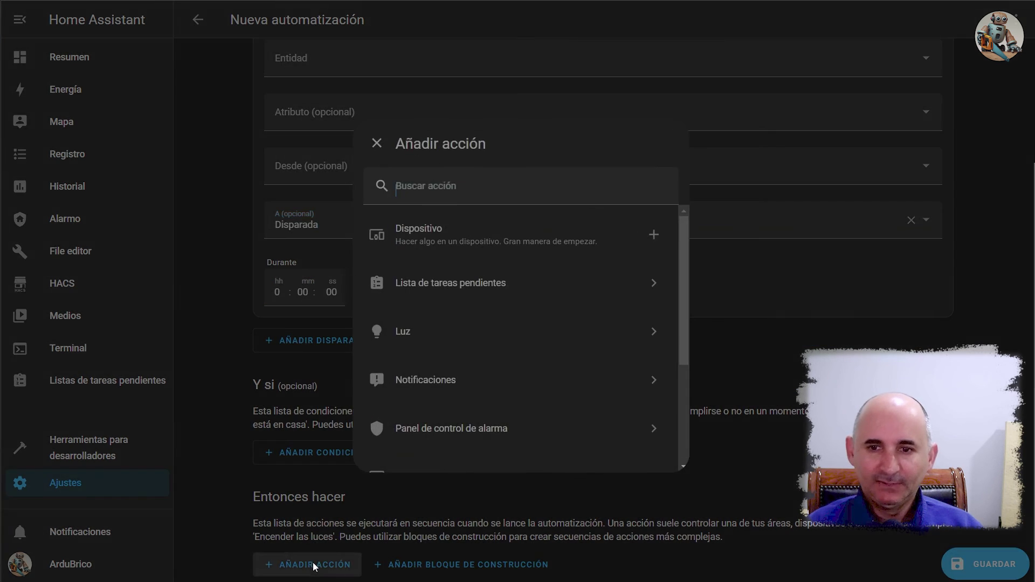
{"action": "scroll", "coordinate": [487, 372], "scroll_direction": "down", "scroll_amount": 2}
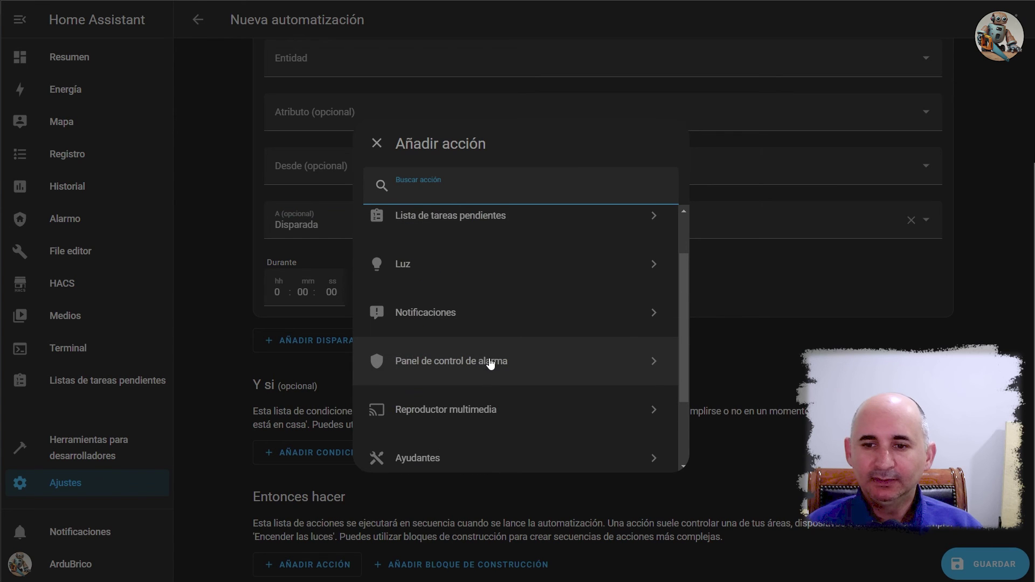
{"action": "left_click", "coordinate": [492, 411]}
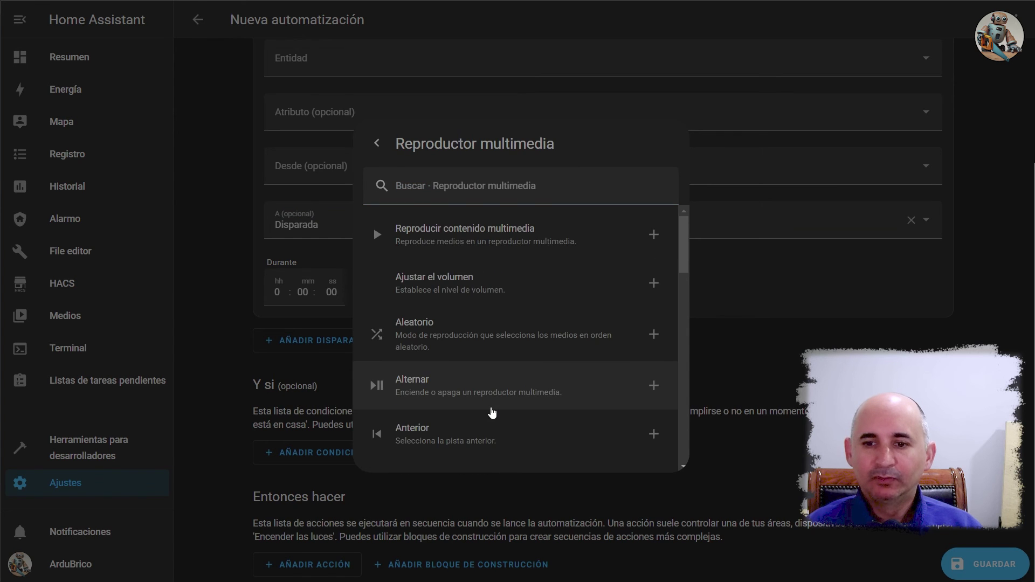
{"action": "left_click", "coordinate": [497, 233]}
{"action": "left_click", "coordinate": [437, 331]}
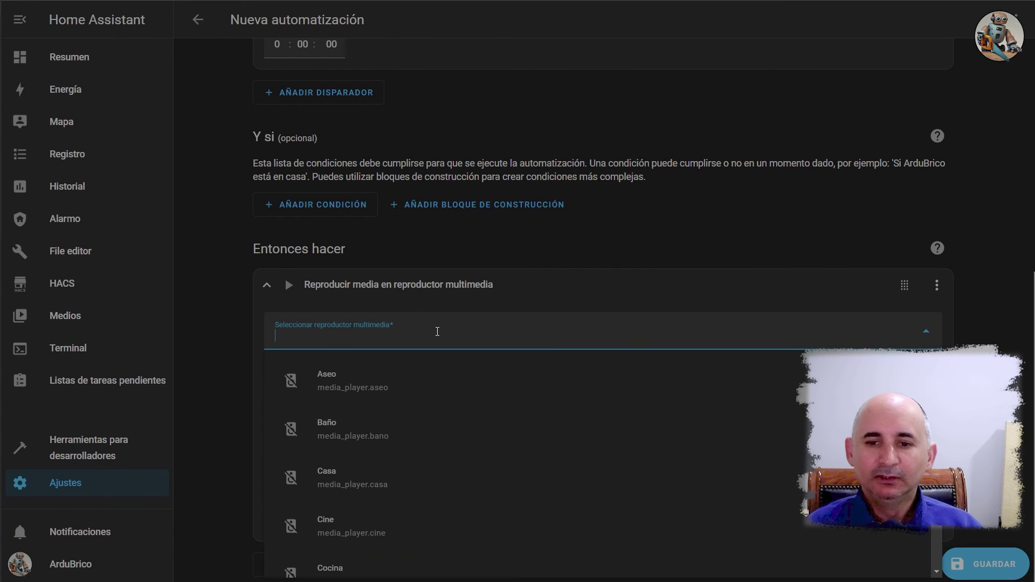
{"action": "type", "text": "des"}
{"action": "left_click", "coordinate": [370, 380]}
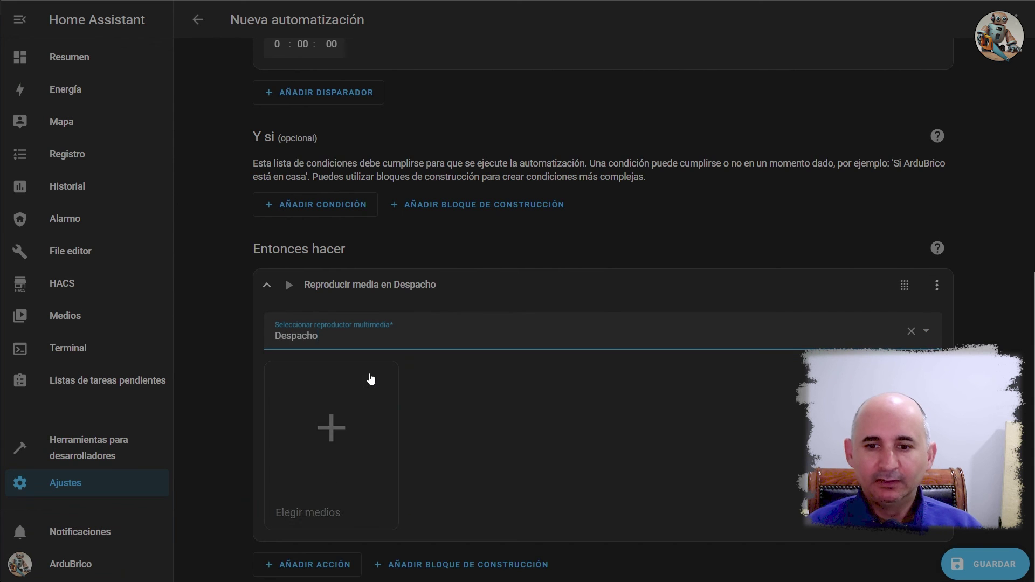
Choose "Salto Alarma.mp3" from the media folder as the sound the action plays.
{"action": "left_click", "coordinate": [331, 430]}
{"action": "left_click", "coordinate": [470, 156]}
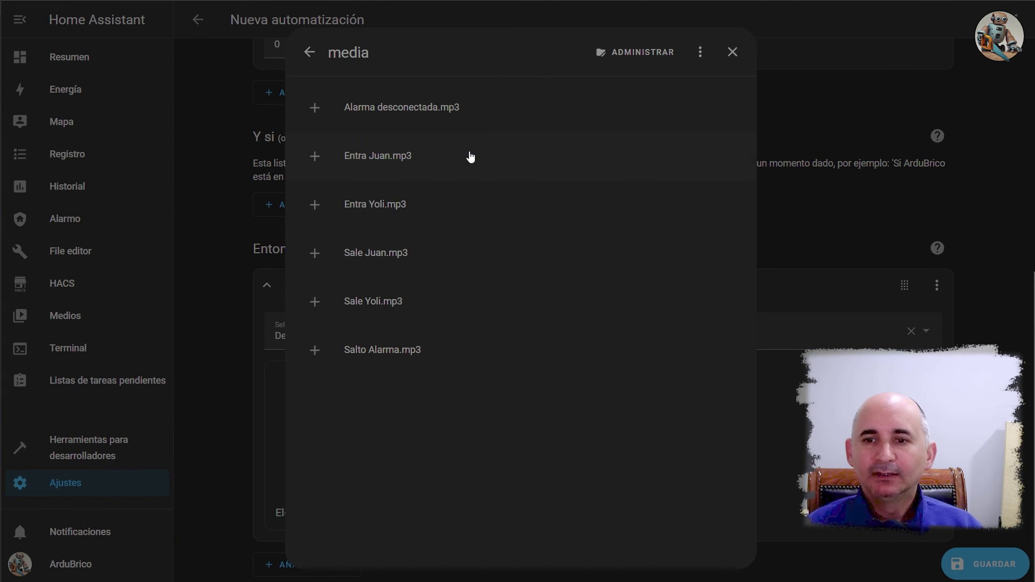
{"action": "left_click", "coordinate": [375, 355]}
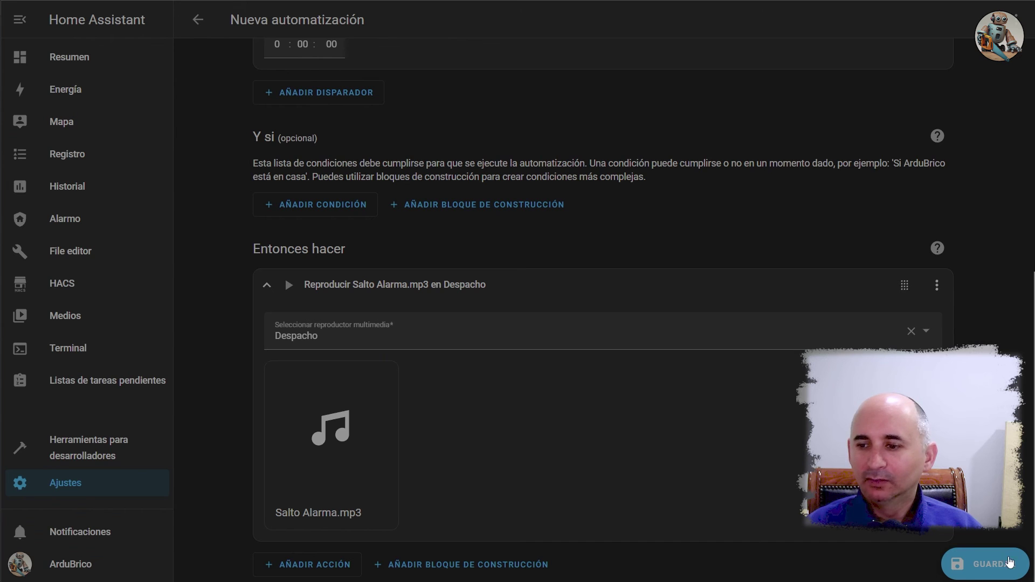
Save the automation as "Salto de Alarma" and return to the automations list.
{"action": "left_click", "coordinate": [989, 563]}
{"action": "left_click_drag", "start_coordinate": [547, 266], "coordinate": [398, 279]}
{"action": "type", "text": "Salto de "}
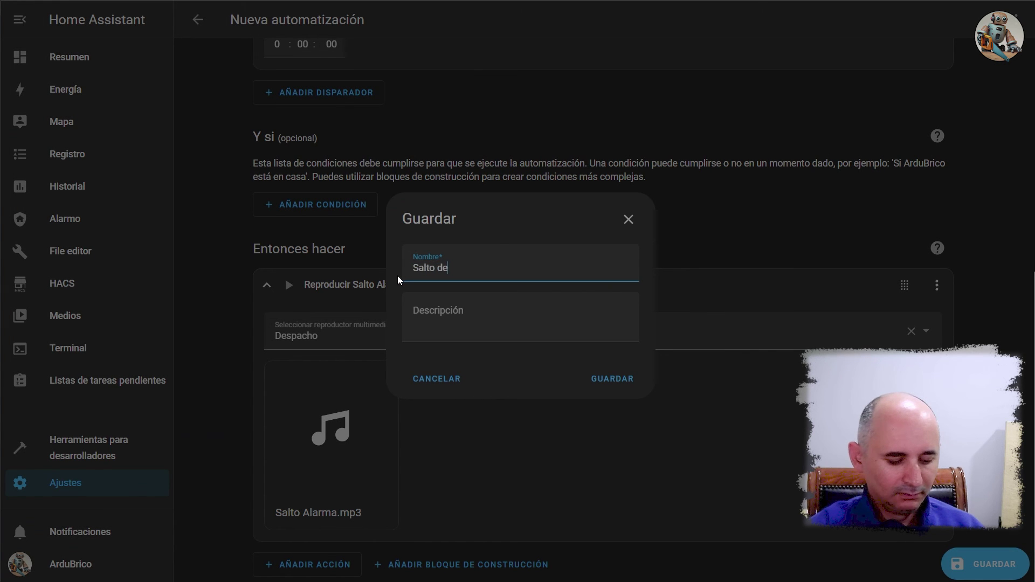
{"action": "type", "text": "Alarma"}
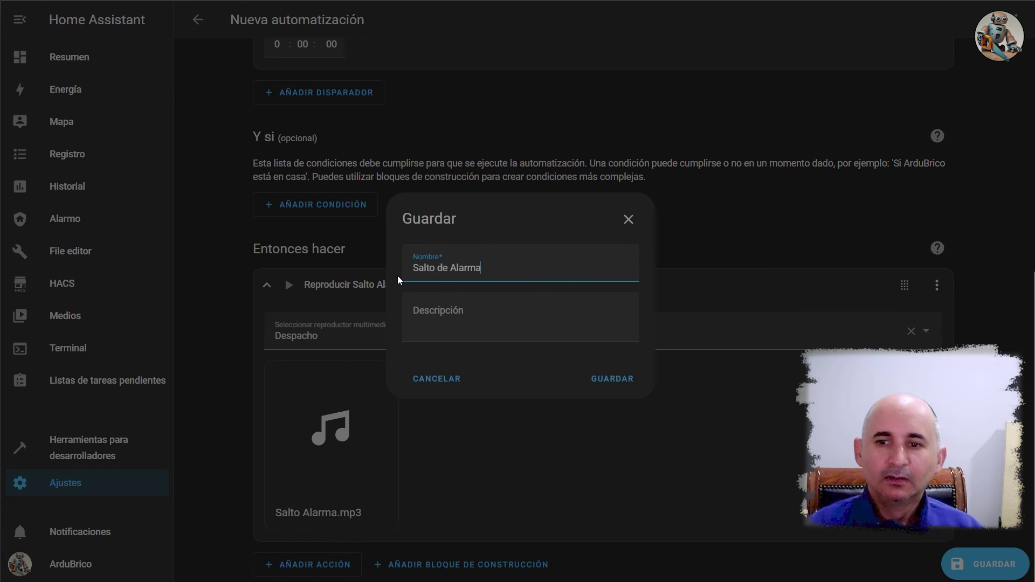
{"action": "left_click", "coordinate": [620, 379]}
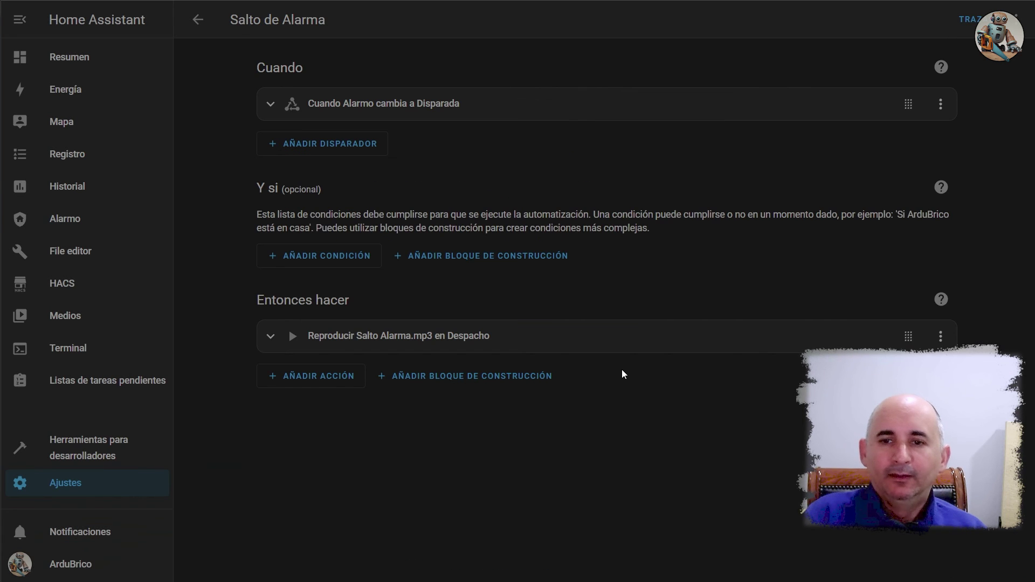
{"action": "left_click", "coordinate": [199, 24]}
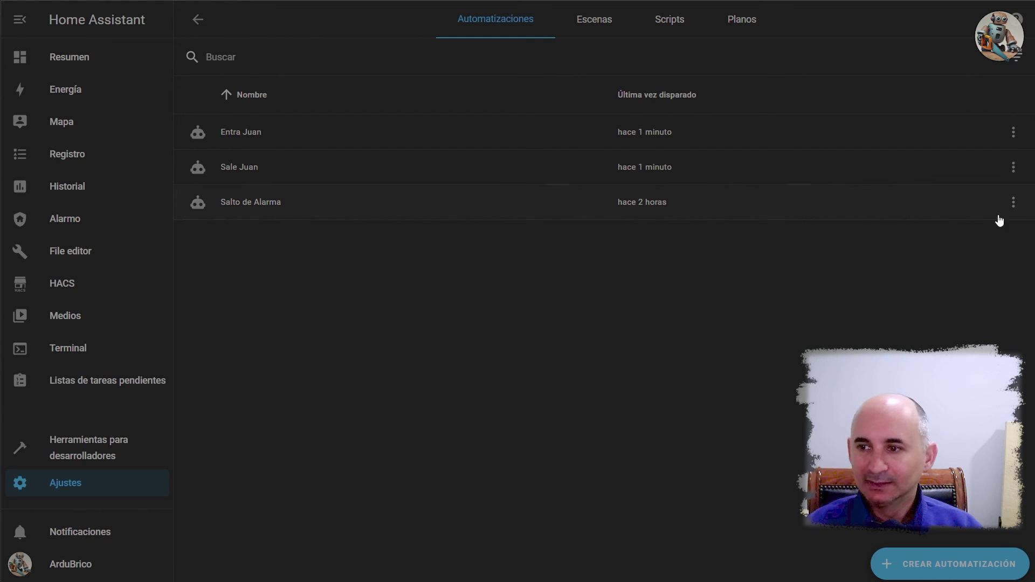
Duplicate the "Salto de Alarma" automation and set the copy's trigger target state to "Desarmada".
{"action": "left_click", "coordinate": [1016, 204]}
{"action": "left_click", "coordinate": [989, 341]}
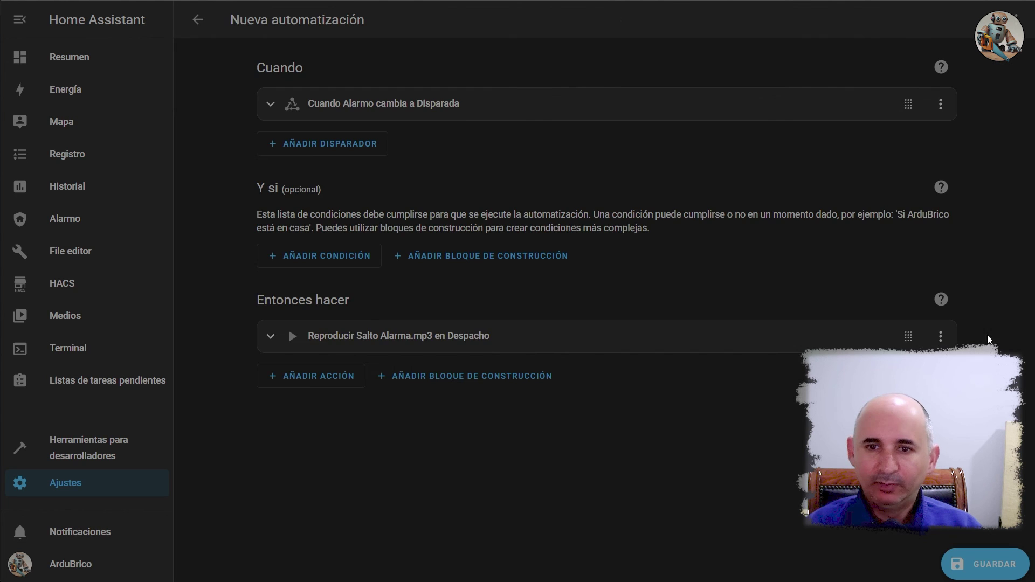
{"action": "left_click", "coordinate": [275, 107]}
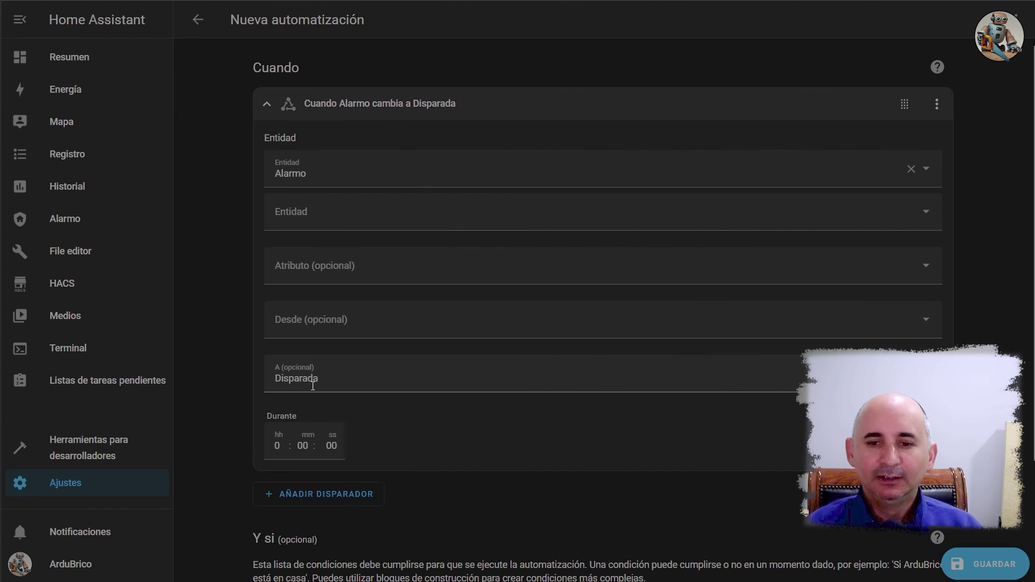
{"action": "left_click", "coordinate": [341, 382]}
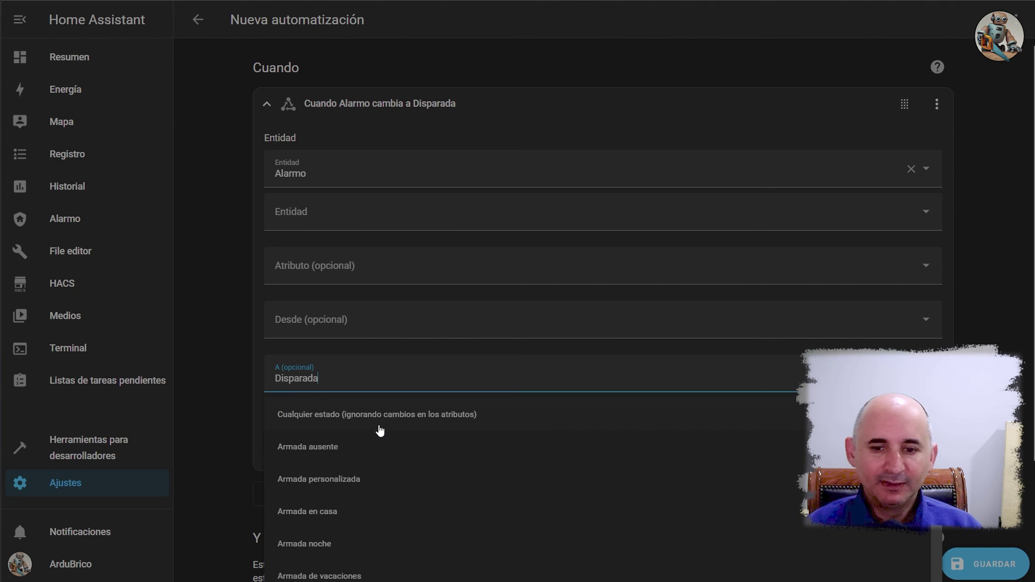
{"action": "scroll", "coordinate": [380, 430], "scroll_direction": "down", "scroll_amount": 1}
{"action": "left_click", "coordinate": [324, 573]}
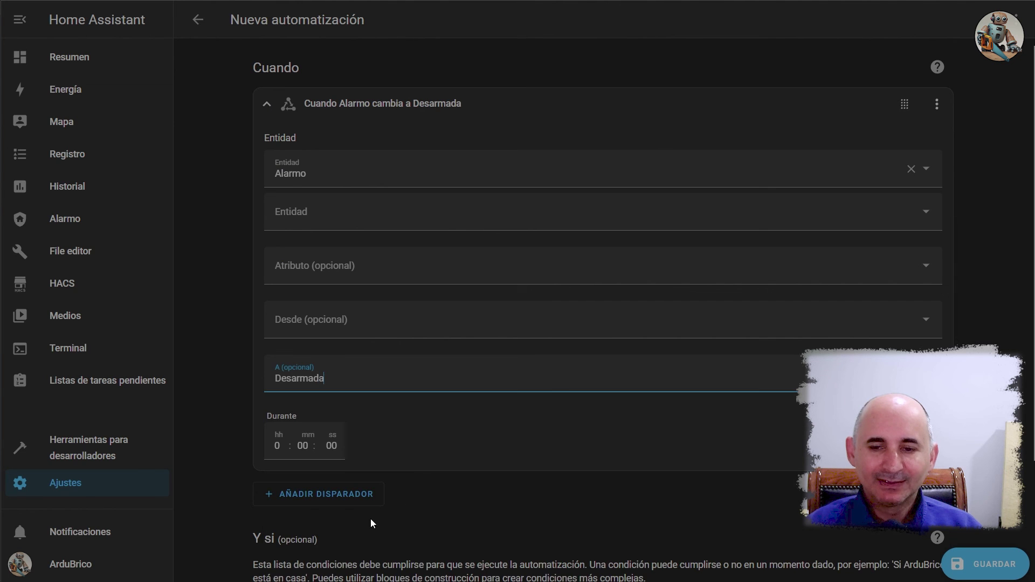
Change the duplicated automation's media to "Alarma desconectada.mp3".
{"action": "scroll", "coordinate": [426, 458], "scroll_direction": "down", "scroll_amount": 3}
{"action": "left_click", "coordinate": [267, 525]}
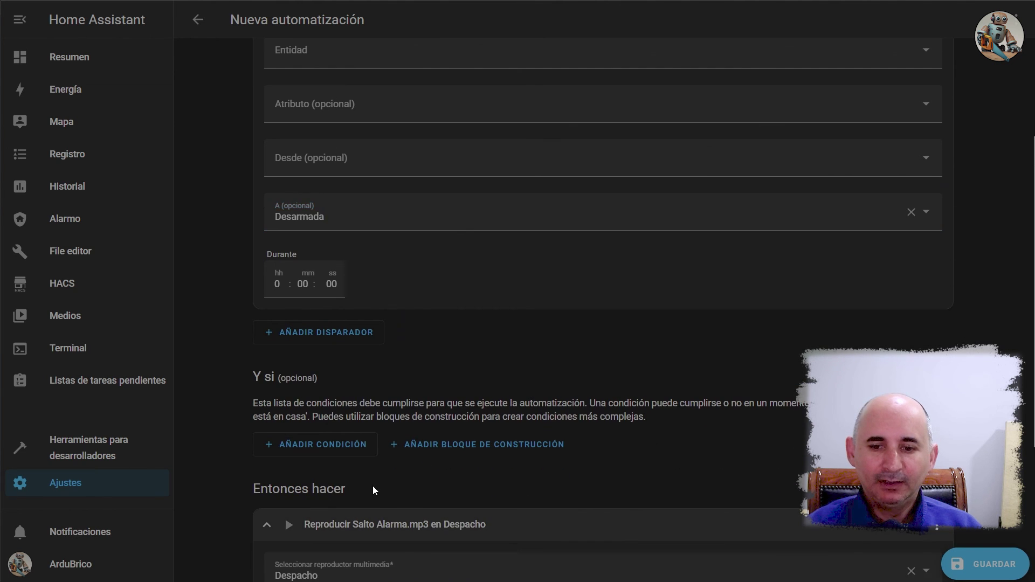
{"action": "scroll", "coordinate": [373, 486], "scroll_direction": "down", "scroll_amount": 4}
{"action": "left_click", "coordinate": [341, 452]}
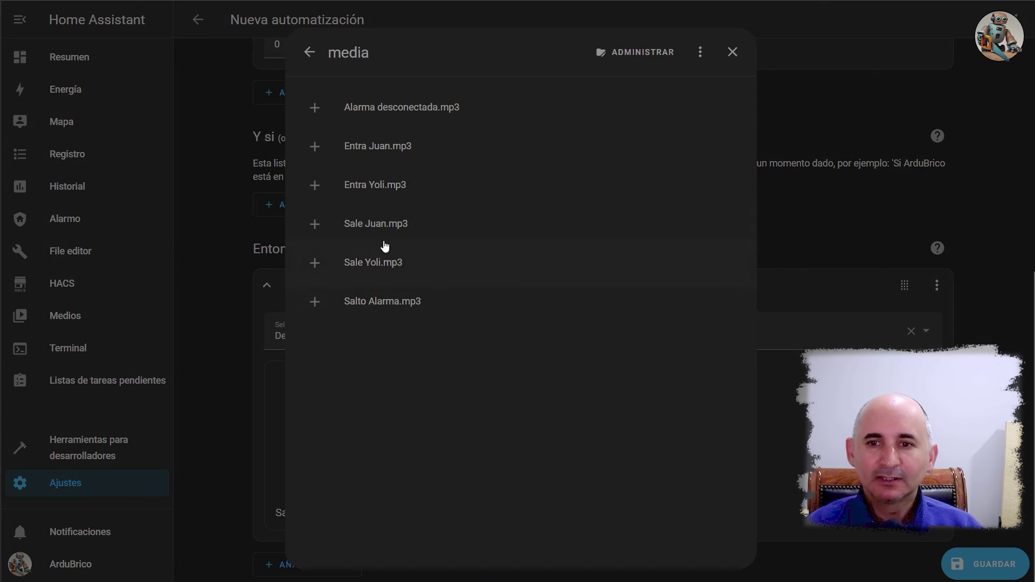
{"action": "left_click", "coordinate": [392, 111]}
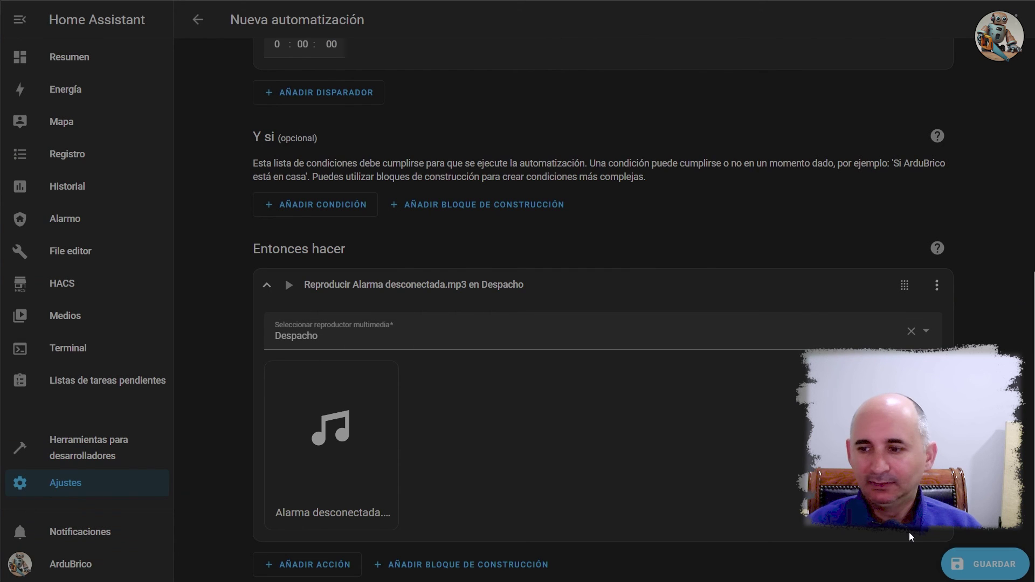
Save the duplicate as "Alarma desconectada" and return to the automations list.
{"action": "left_click", "coordinate": [990, 564]}
{"action": "left_click_drag", "start_coordinate": [509, 268], "coordinate": [368, 266]}
{"action": "type", "text": "De"}
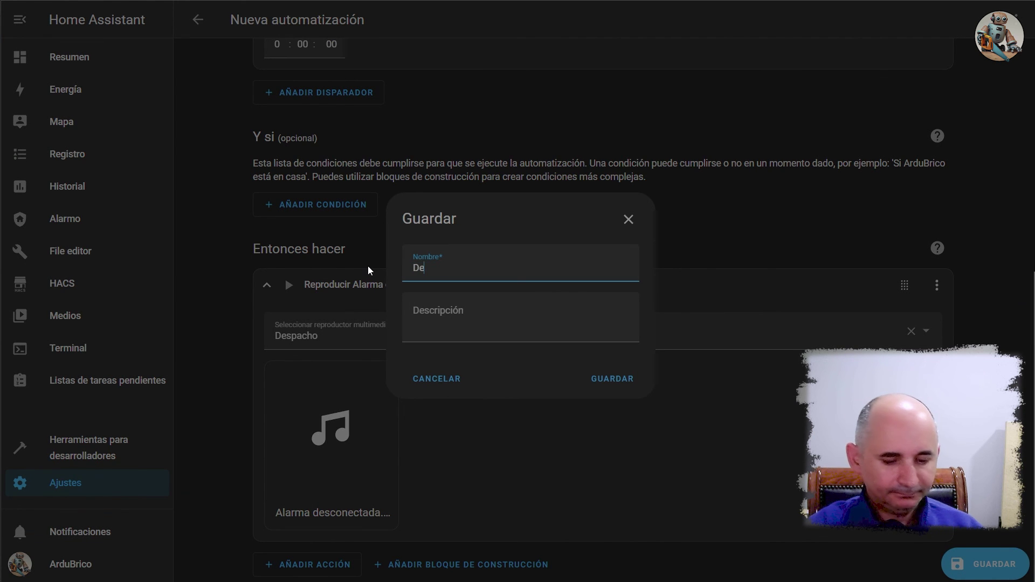
{"action": "key", "text": "BackSpace"}
{"action": "key", "text": "BackSpace"}
{"action": "type", "text": "Alarma desconectada"}
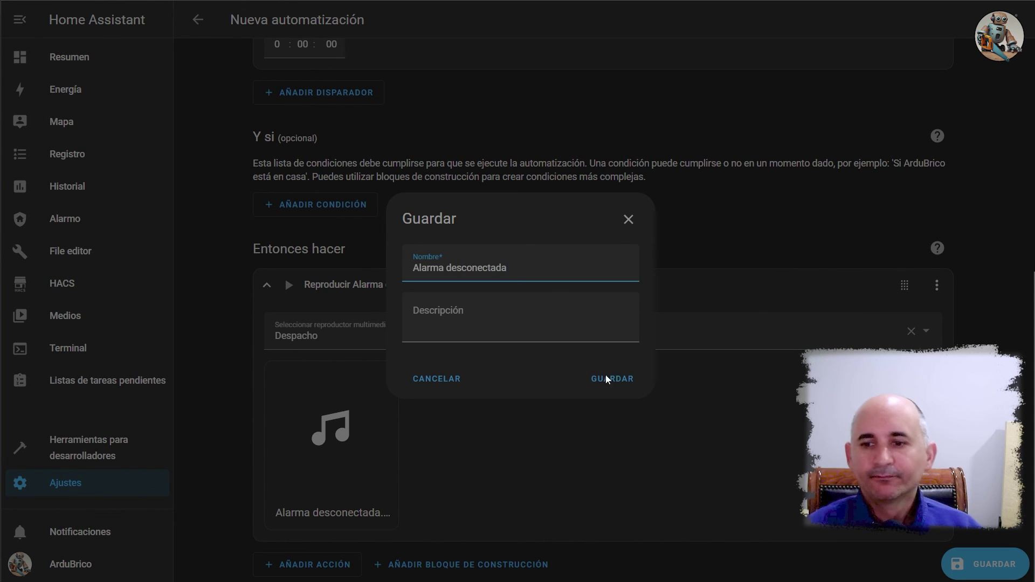
{"action": "left_click", "coordinate": [594, 381]}
{"action": "left_click", "coordinate": [191, 25]}
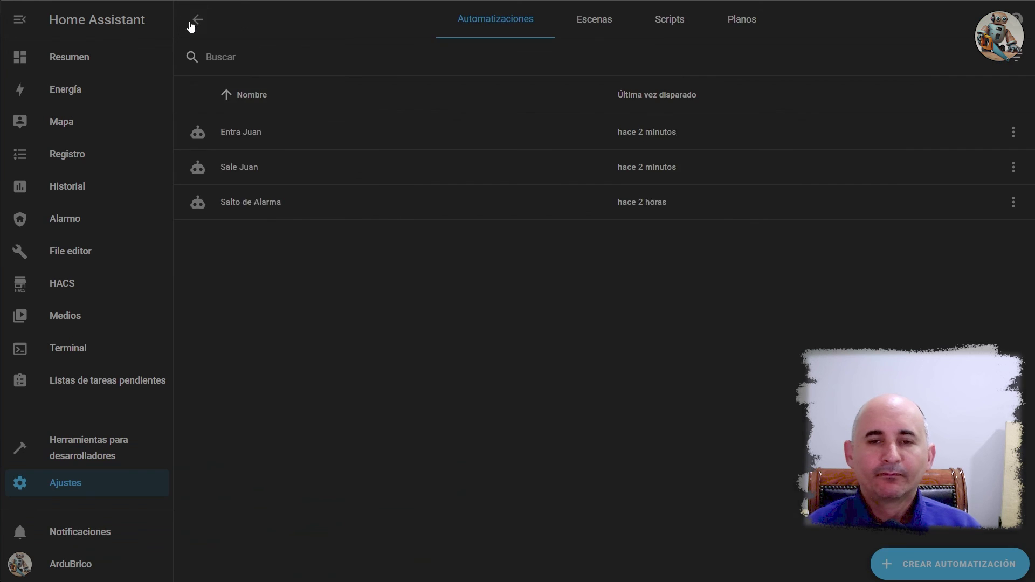
Test the alarm automations from the dashboard by arming Alarmo in home mode and disarming it once it has been triggered.
{"action": "left_click", "coordinate": [68, 58]}
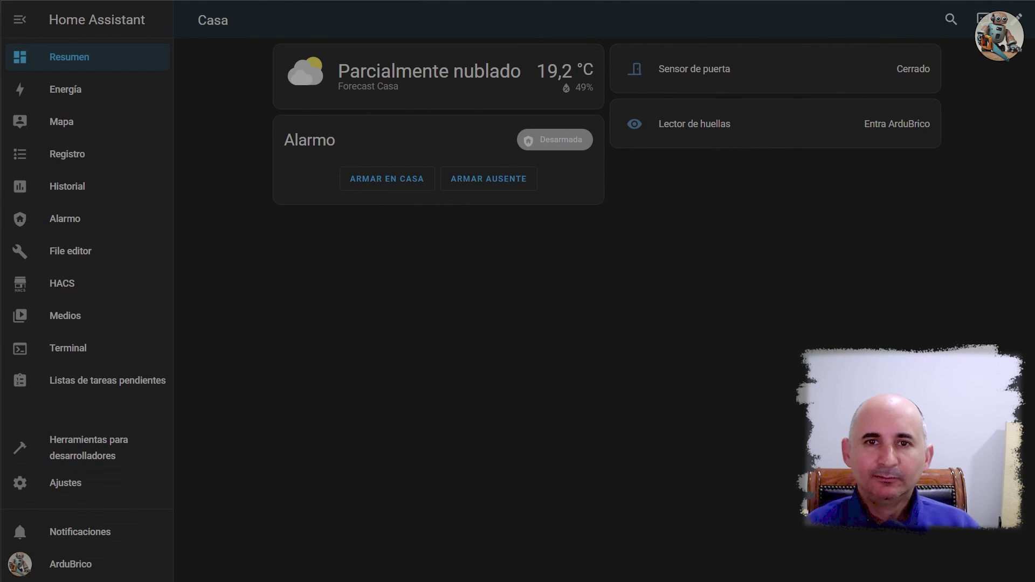
{"action": "left_click", "coordinate": [393, 186]}
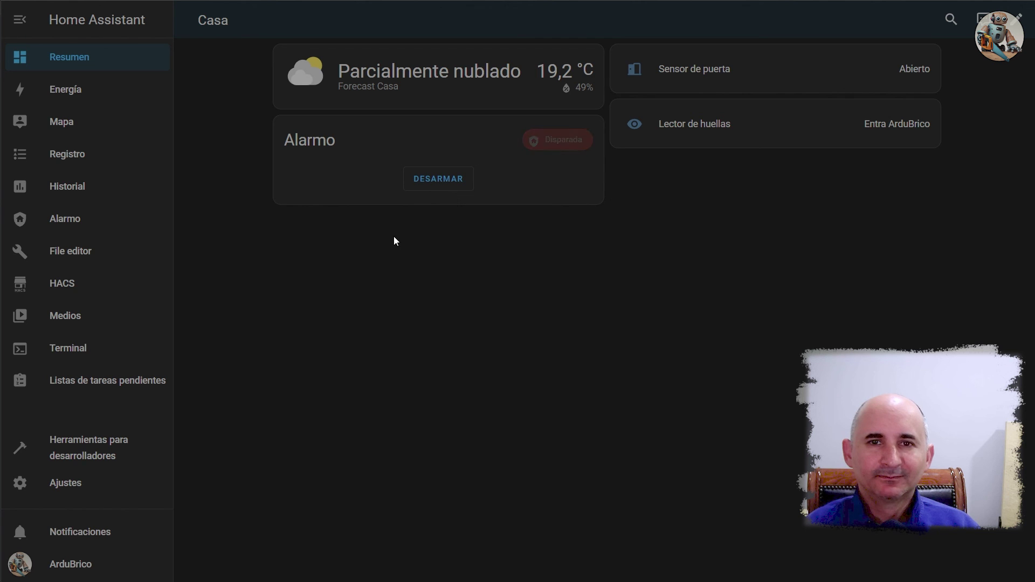
{"action": "left_click", "coordinate": [441, 185]}
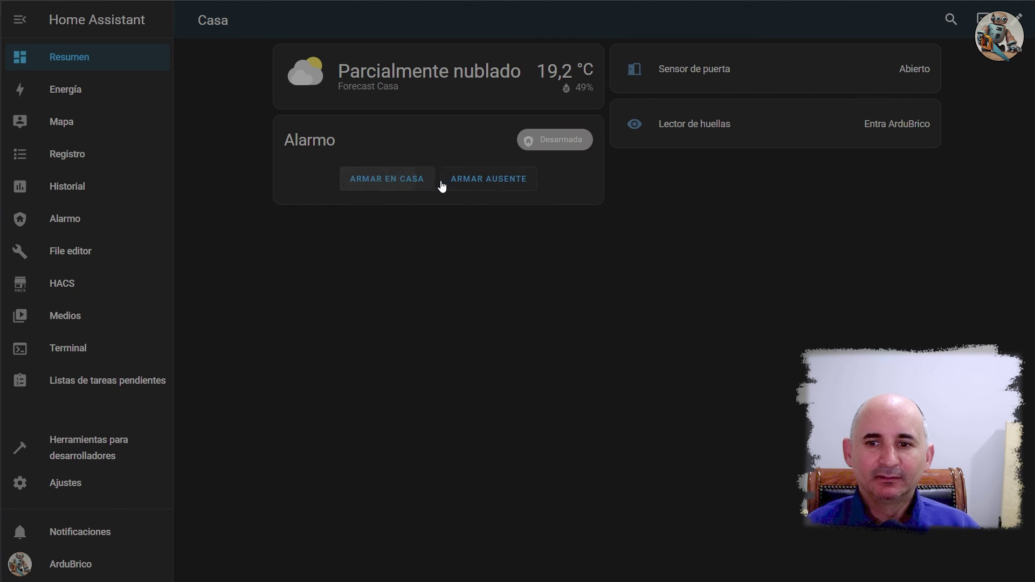